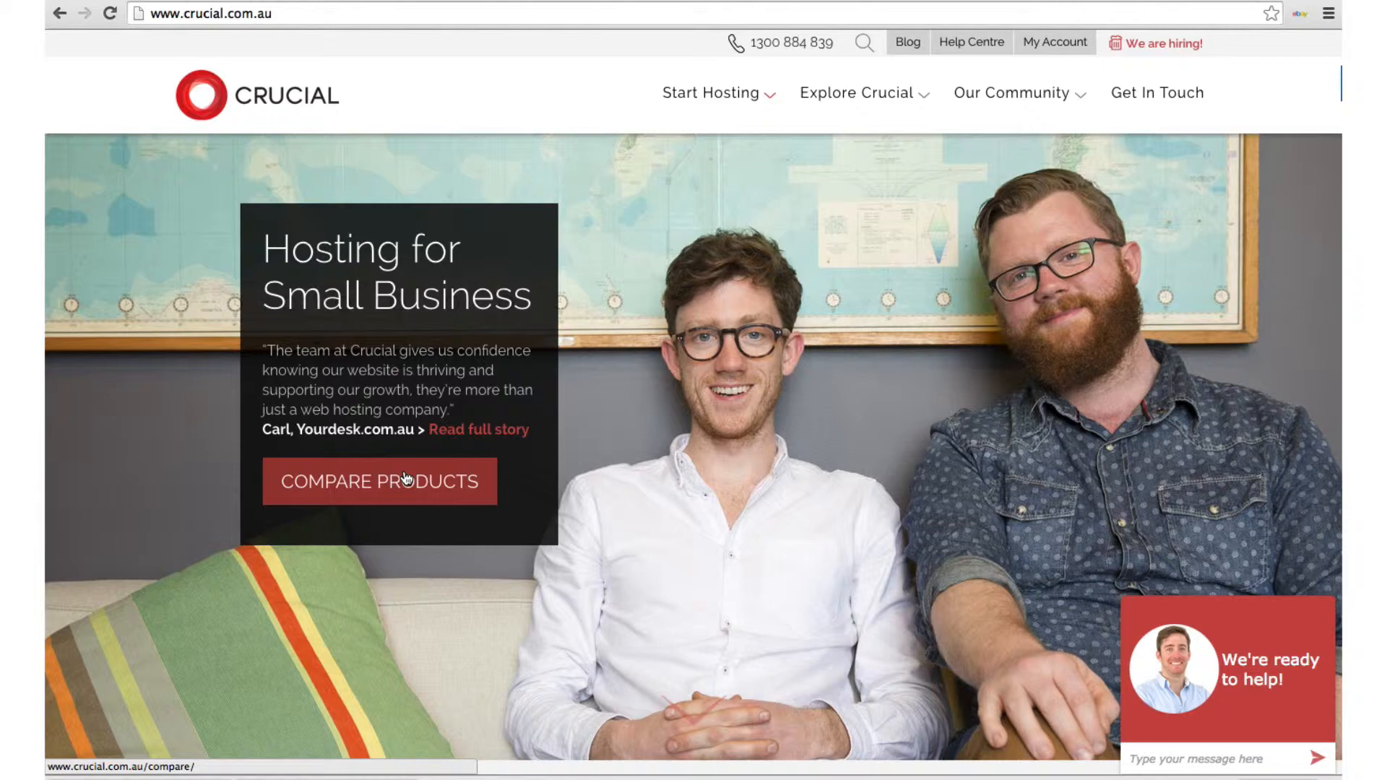
# Enter buyanexampledomain in the 'Grab your ideal domain name' search and choose the .com extension
pyautogui.scroll(-3, 686, 513)
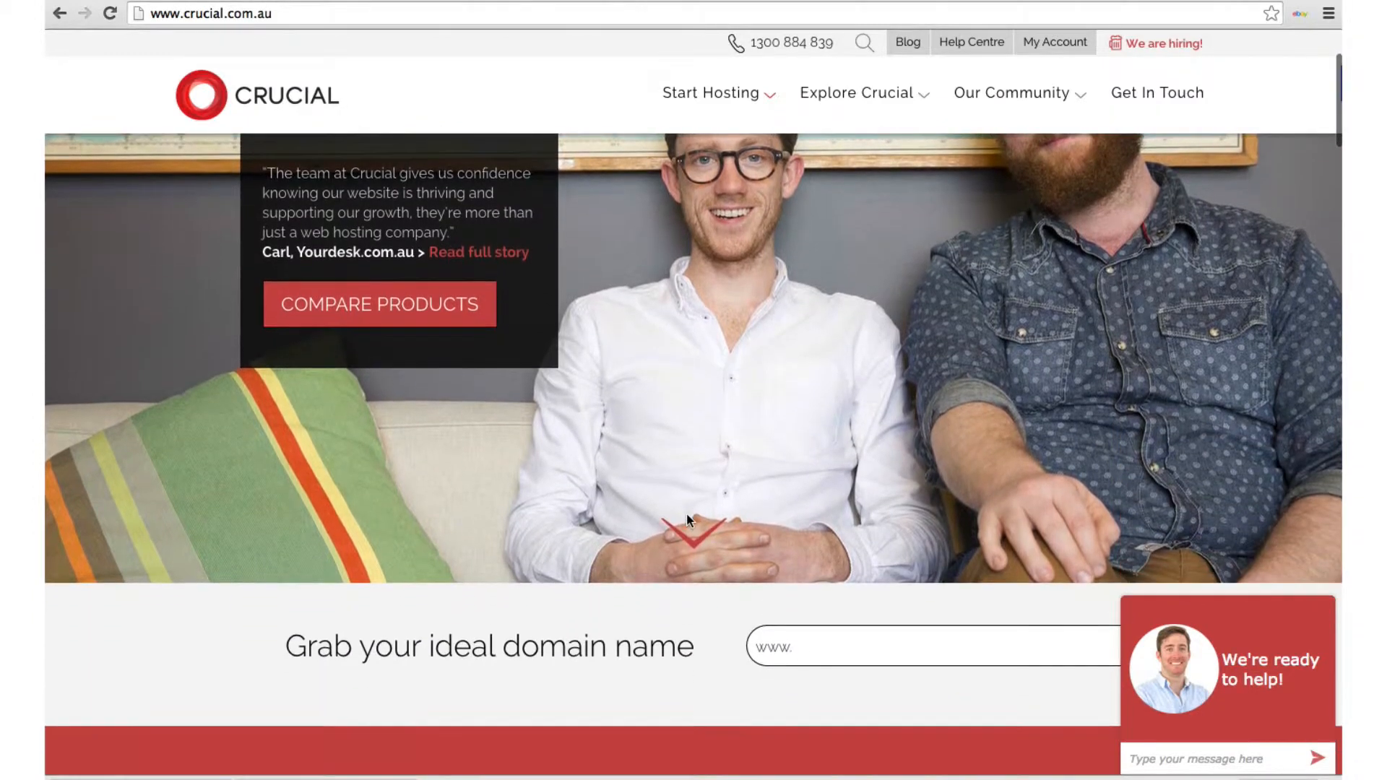
pyautogui.scroll(-1, 690, 521)
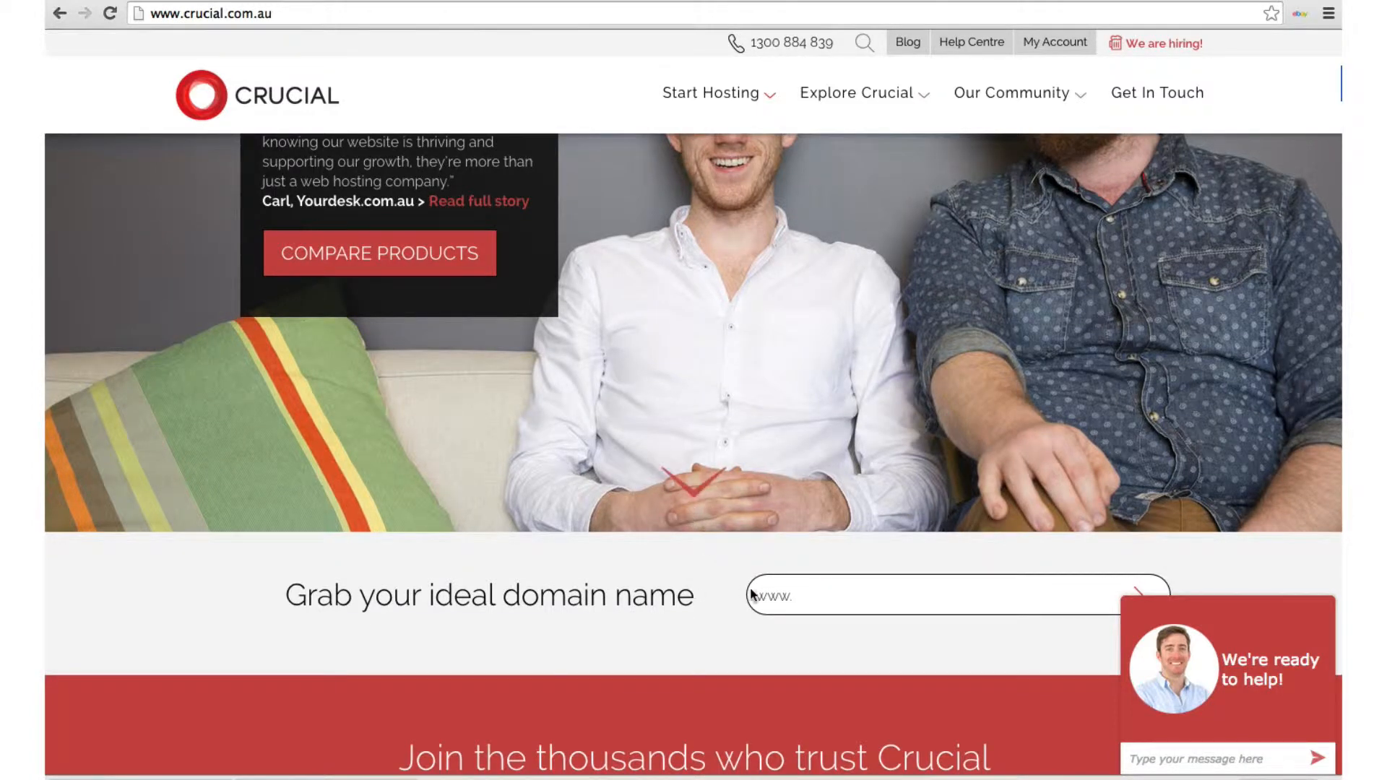
pyautogui.scroll(-1, 815, 599)
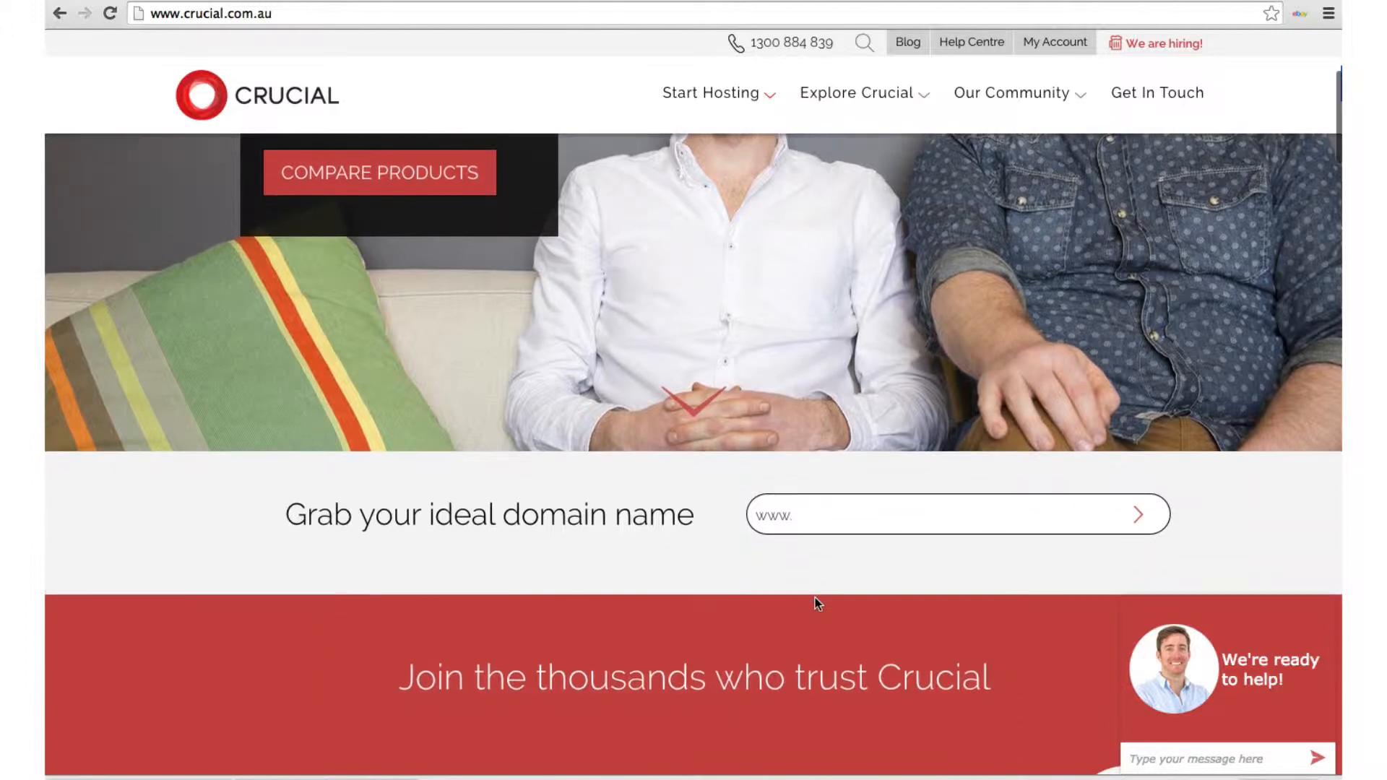
pyautogui.click(820, 515)
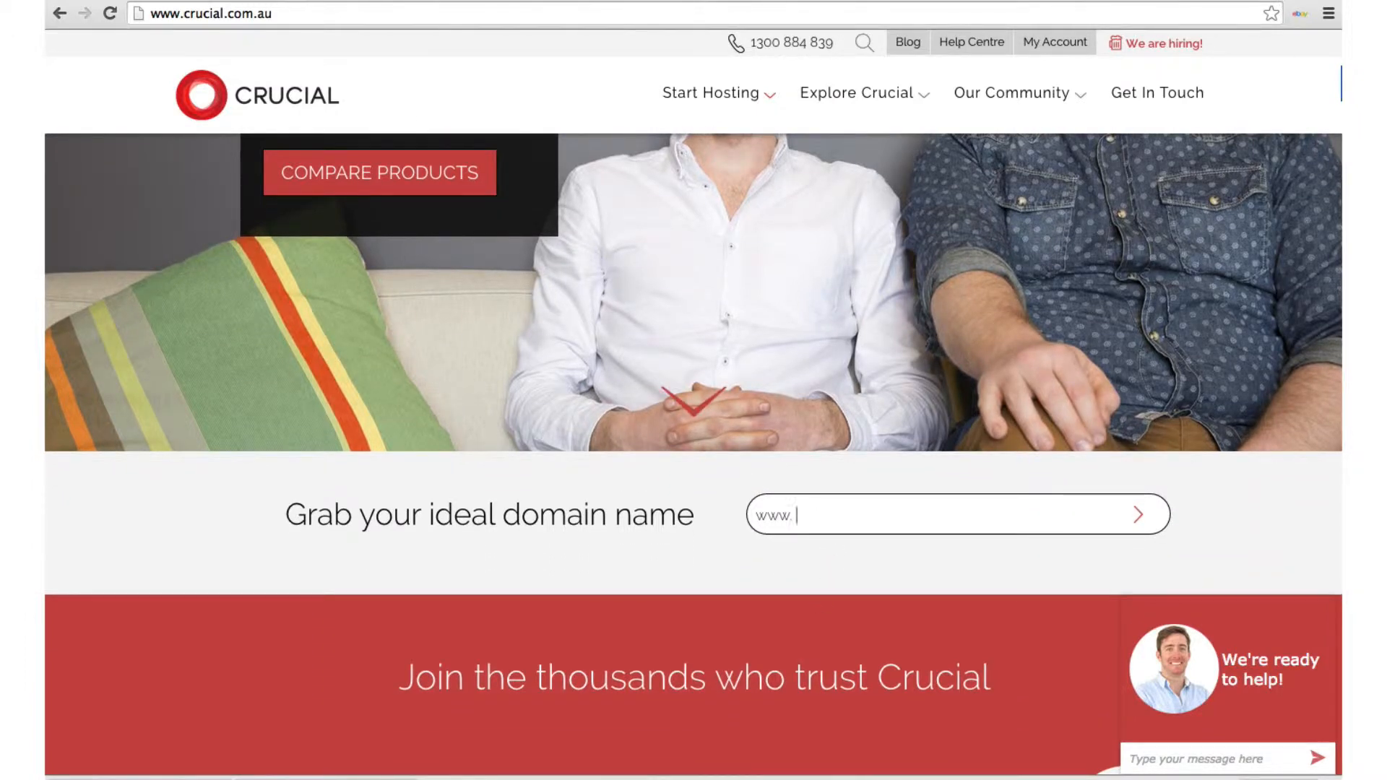
pyautogui.write('buy')
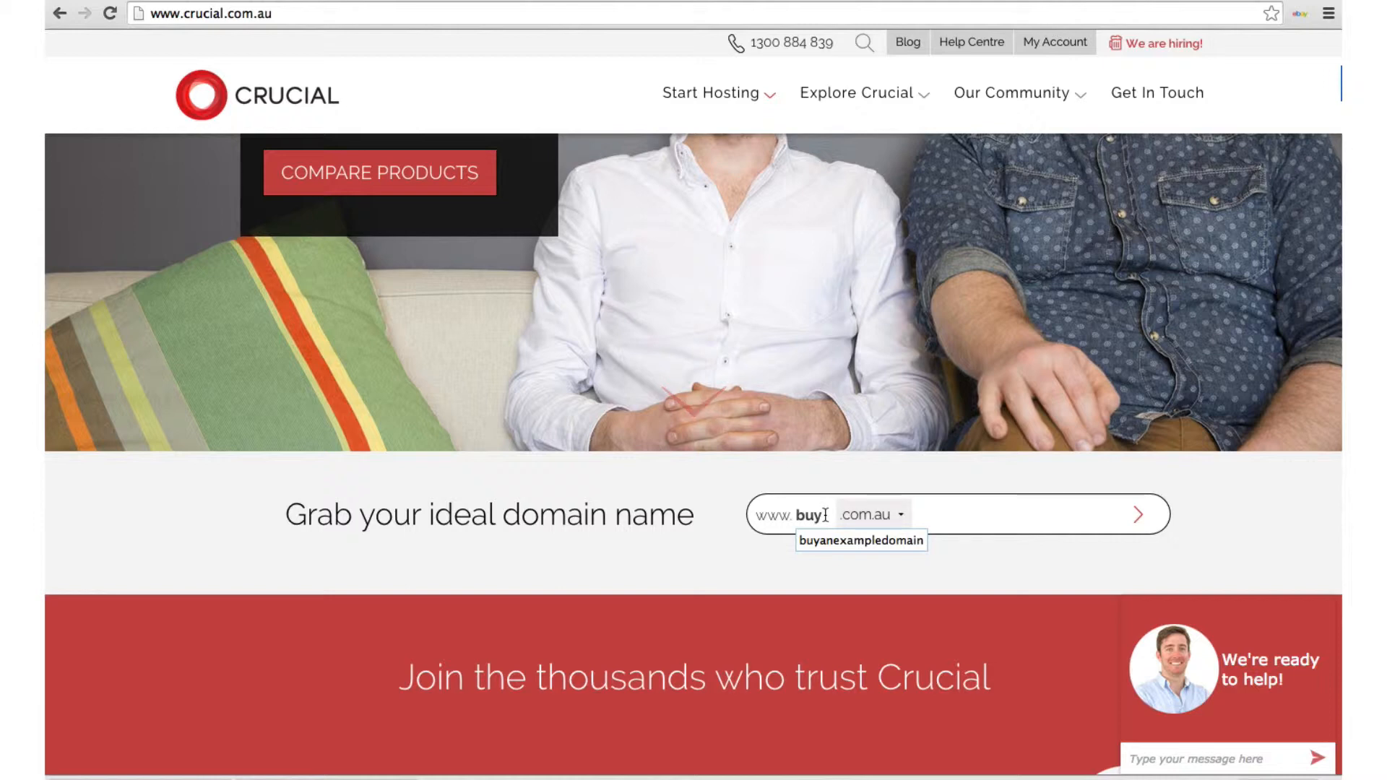
pyautogui.write('anexa')
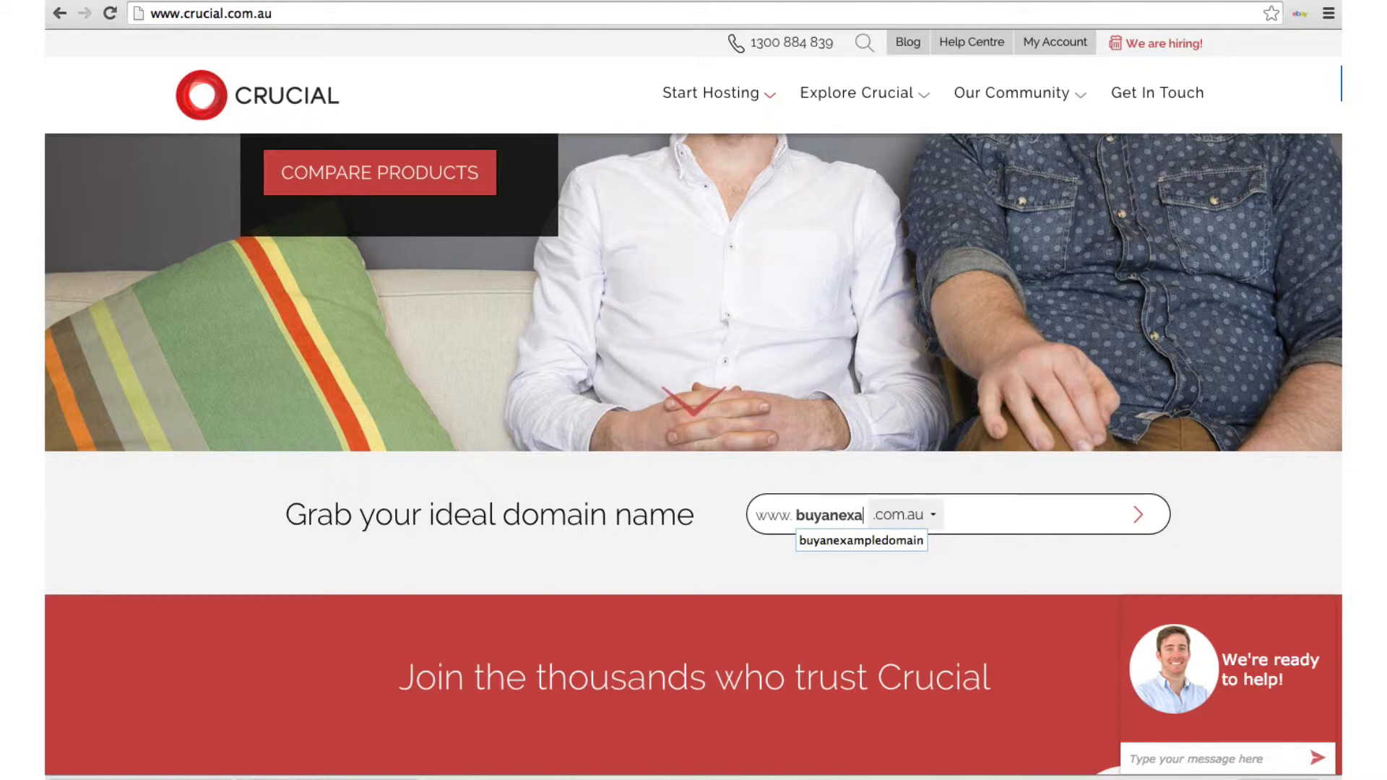
pyautogui.write('mpledom')
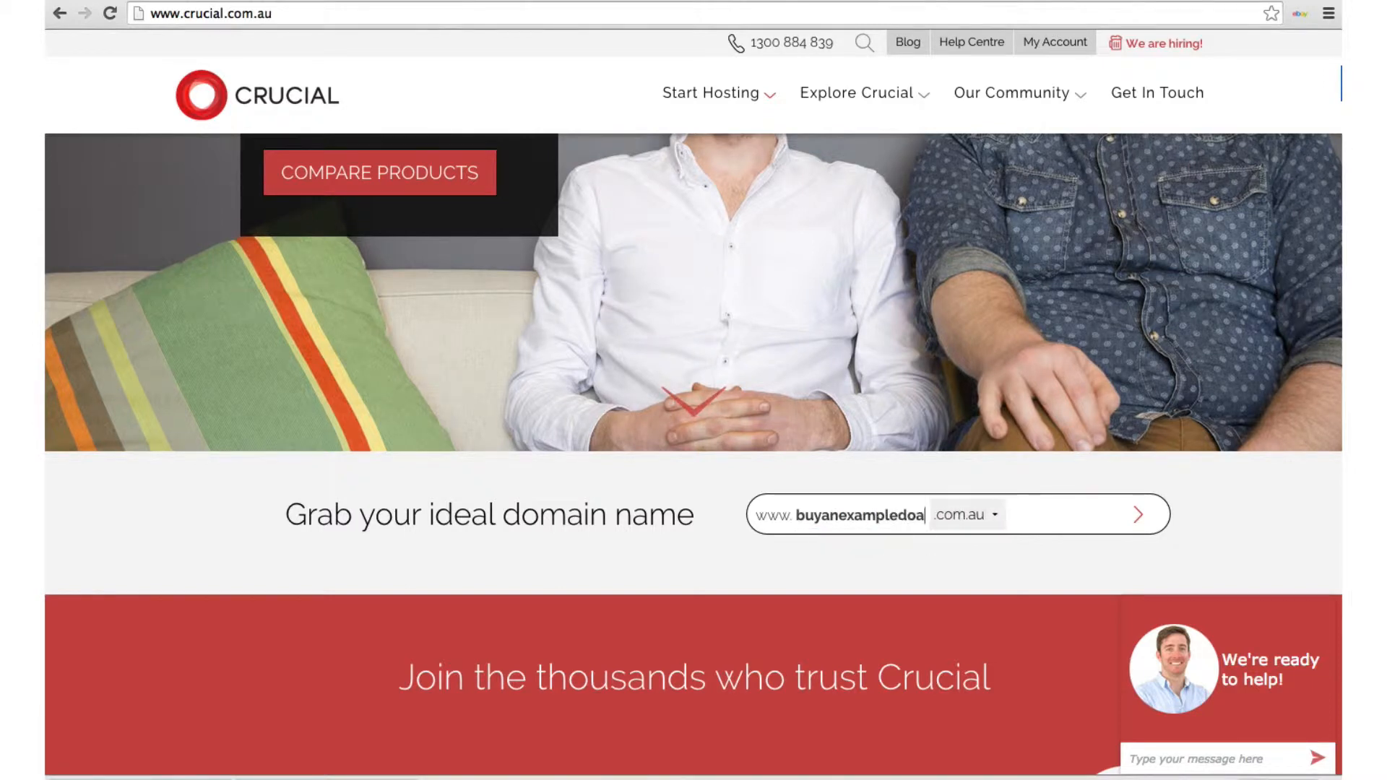
pyautogui.write('ain')
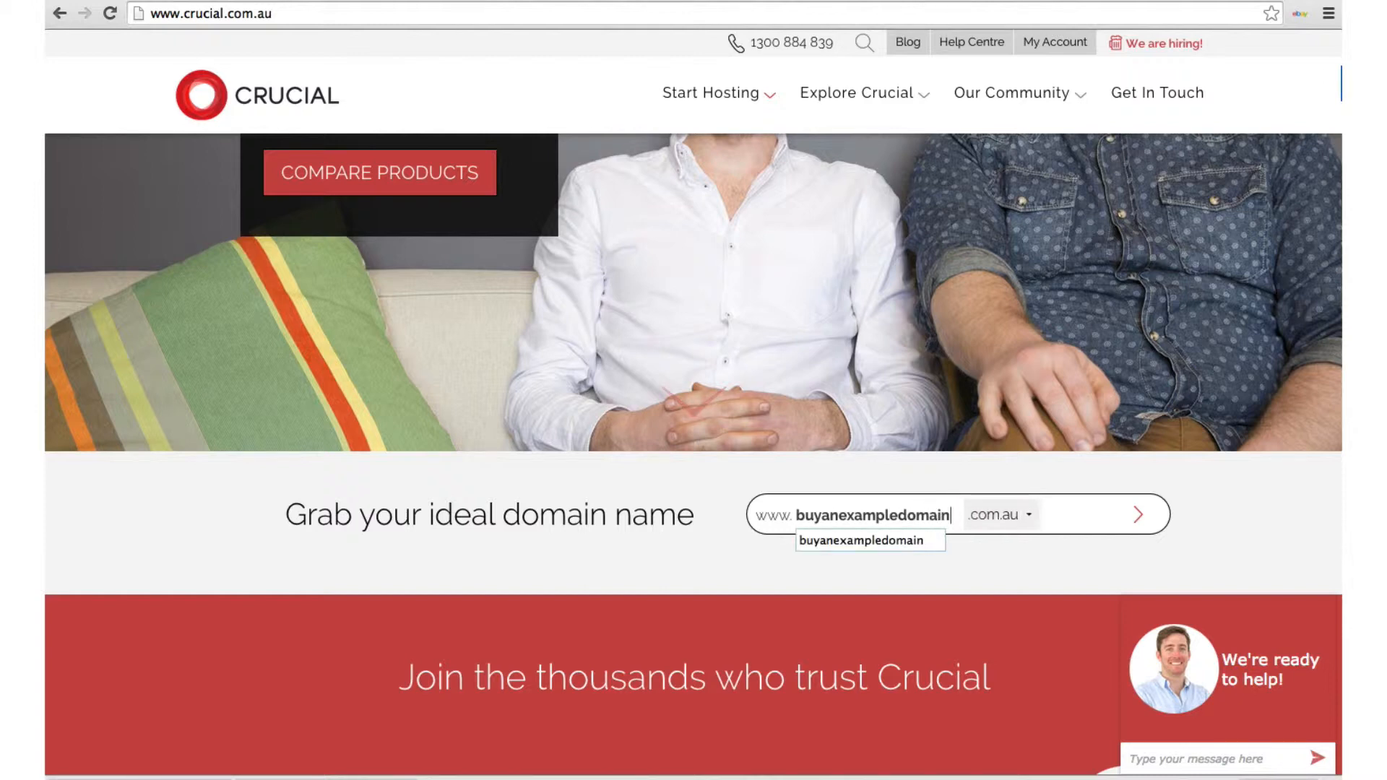
pyautogui.click(1013, 514)
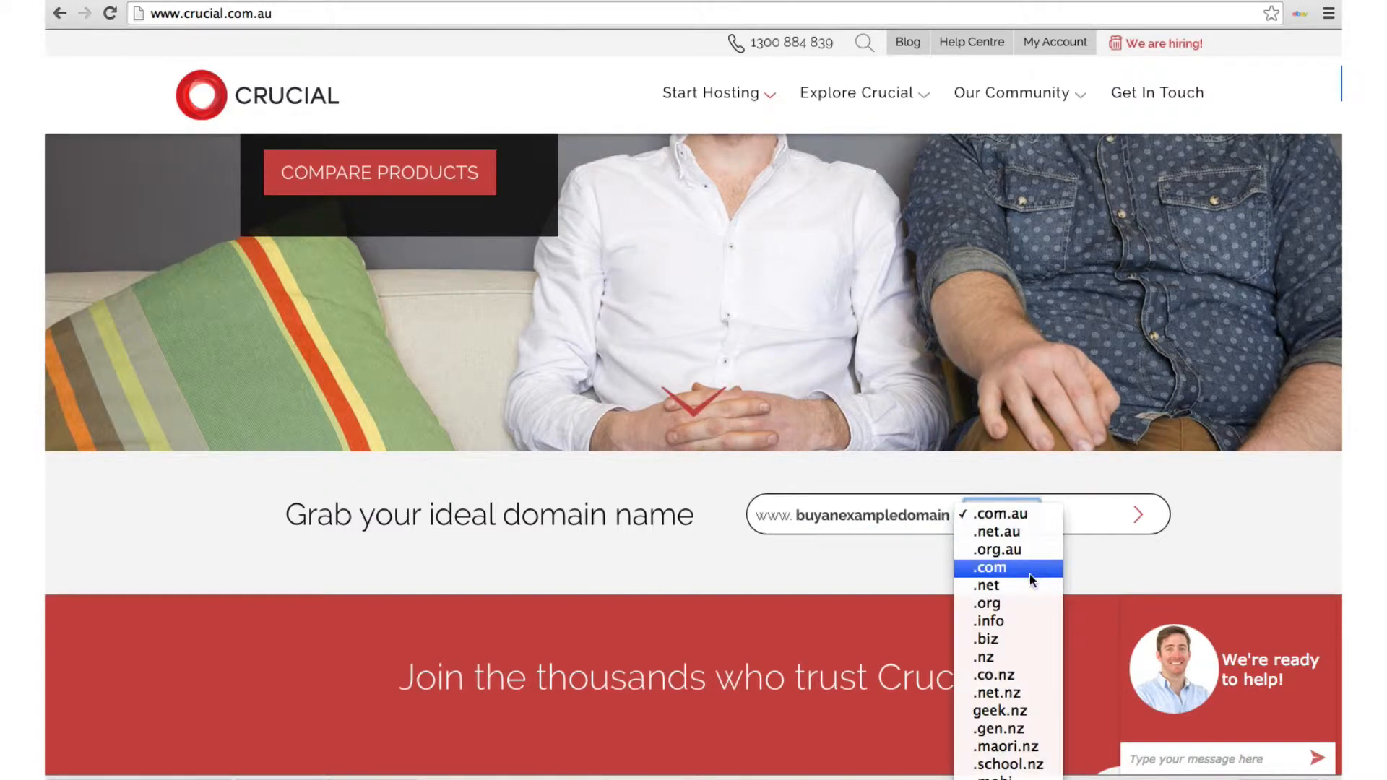
pyautogui.click(990, 567)
# Search buyanexampledomain.com and unselect the .com.au and .net results
pyautogui.click(1139, 517)
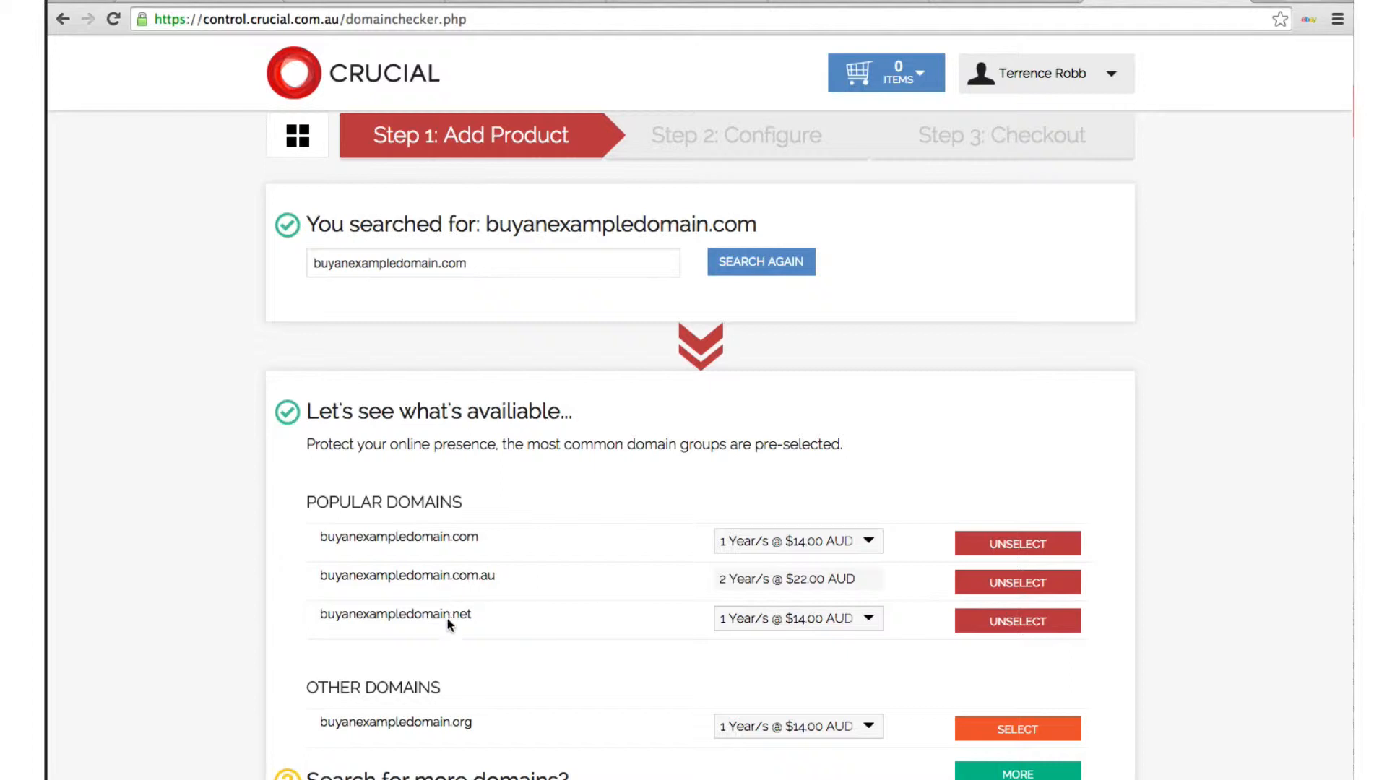
pyautogui.scroll(-3, 481, 700)
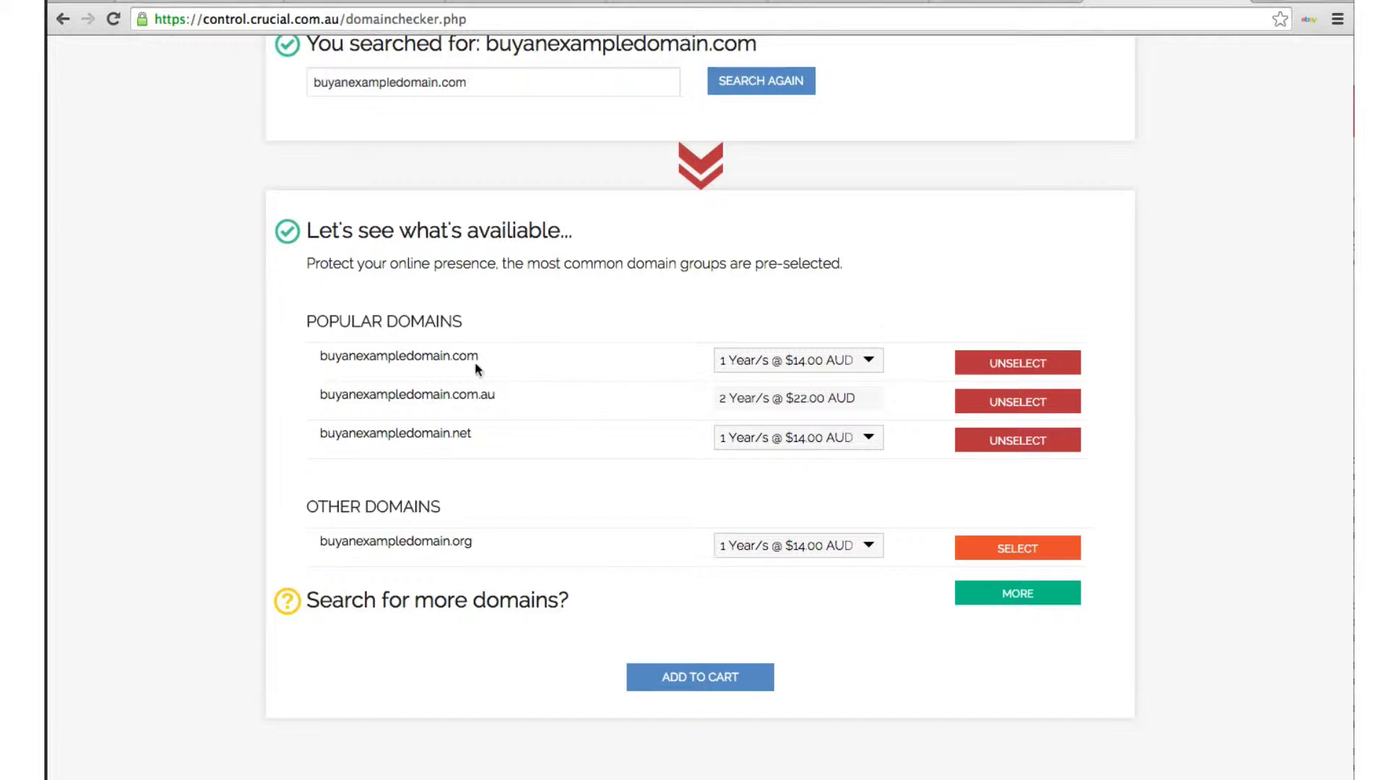
pyautogui.click(982, 402)
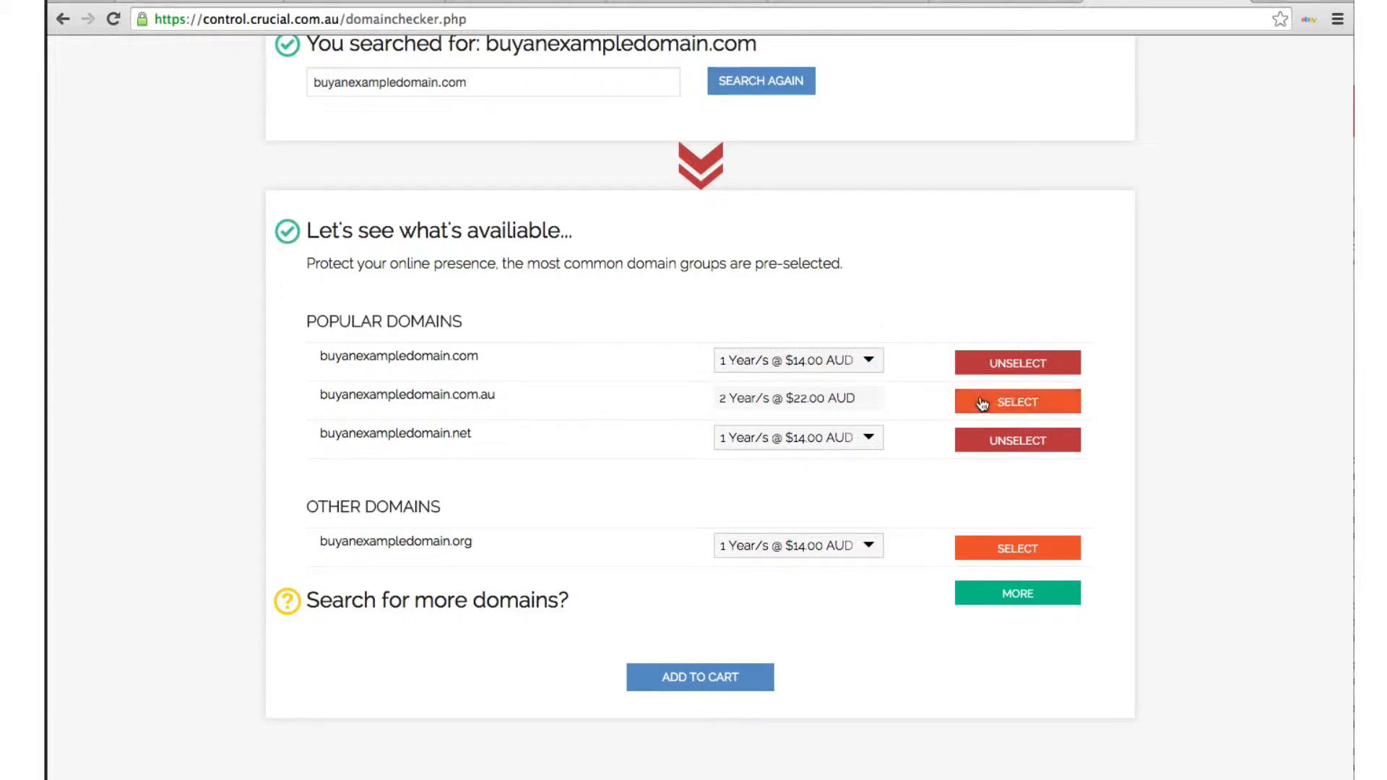
pyautogui.click(988, 444)
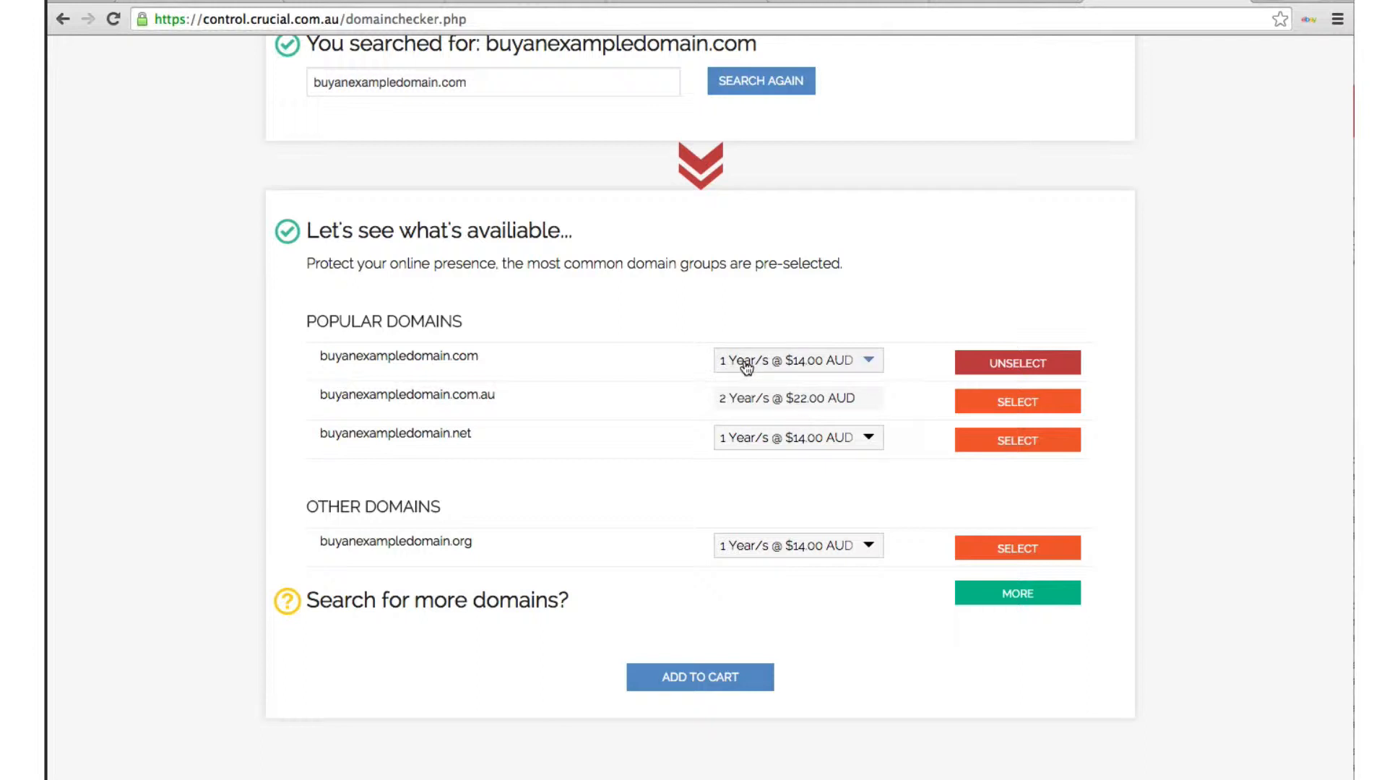
# Add buyanexampledomain.com to the cart and continue with default nameservers
pyautogui.click(712, 679)
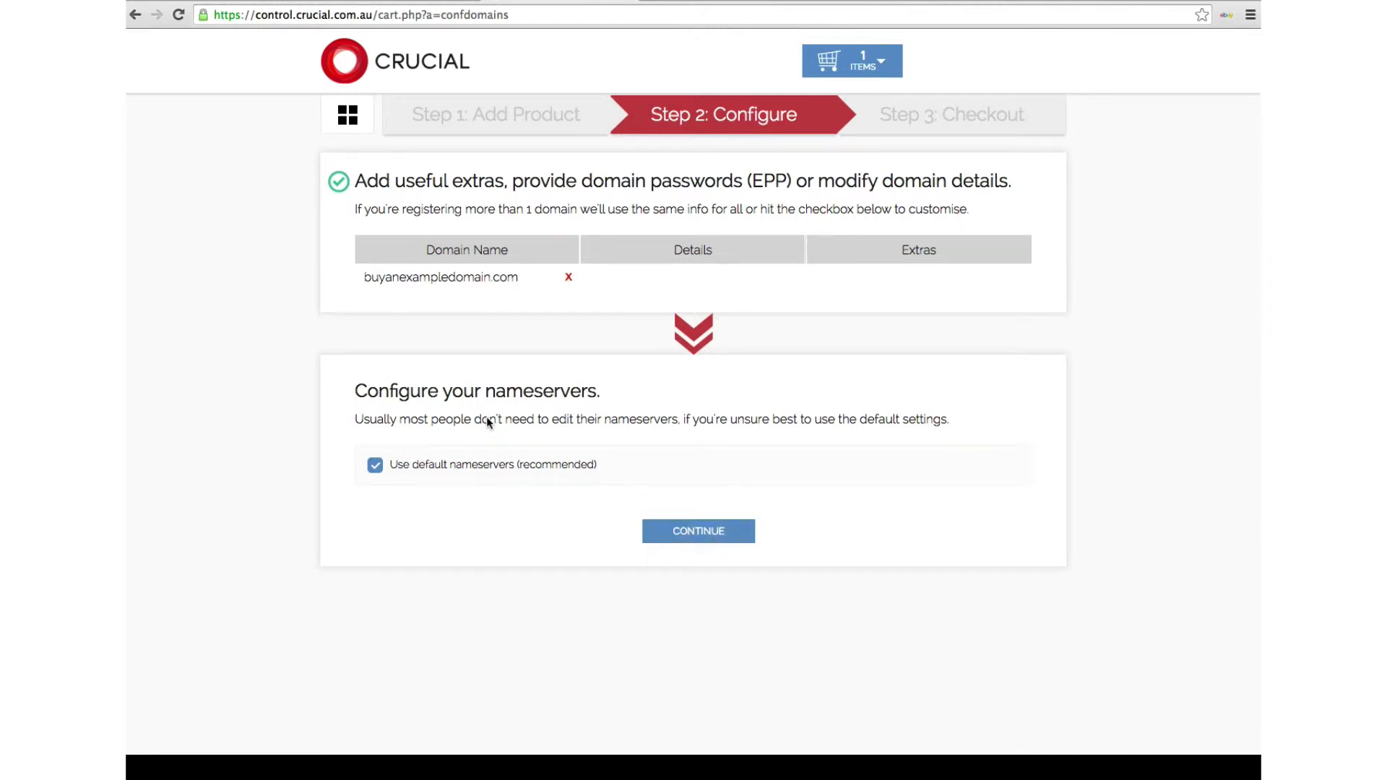
pyautogui.click(670, 533)
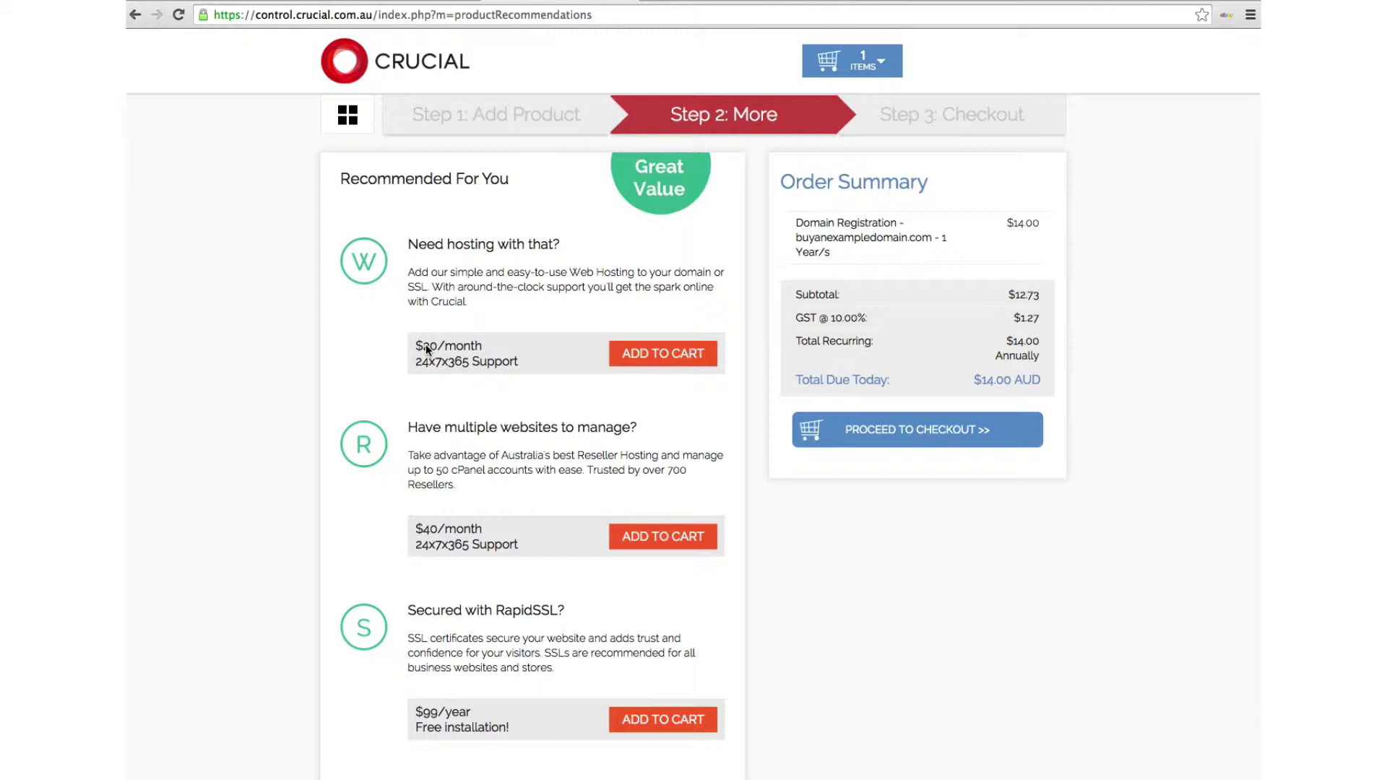
# Add $20/month hosting for buyanexampledomain.com with Carbon Offset and sales staff 'No One'
pyautogui.click(639, 355)
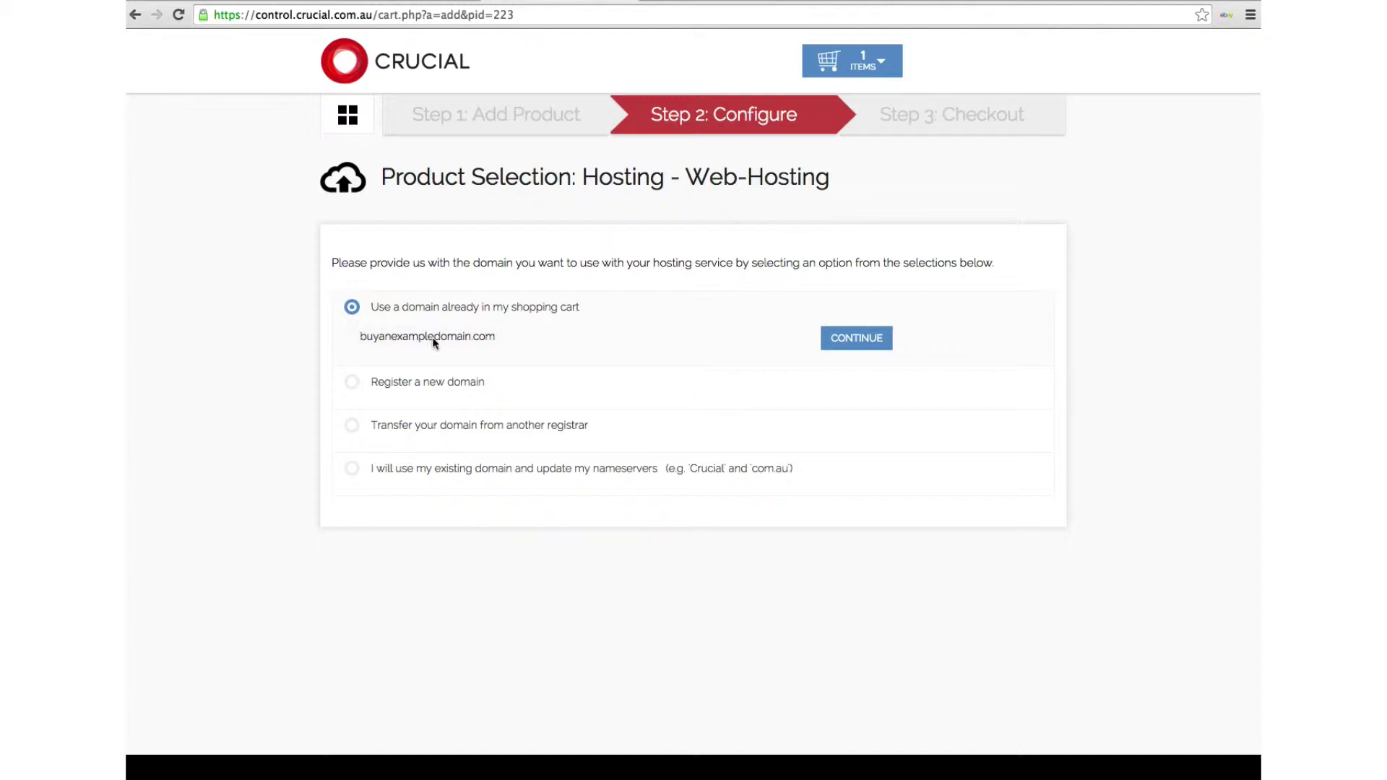
pyautogui.click(837, 342)
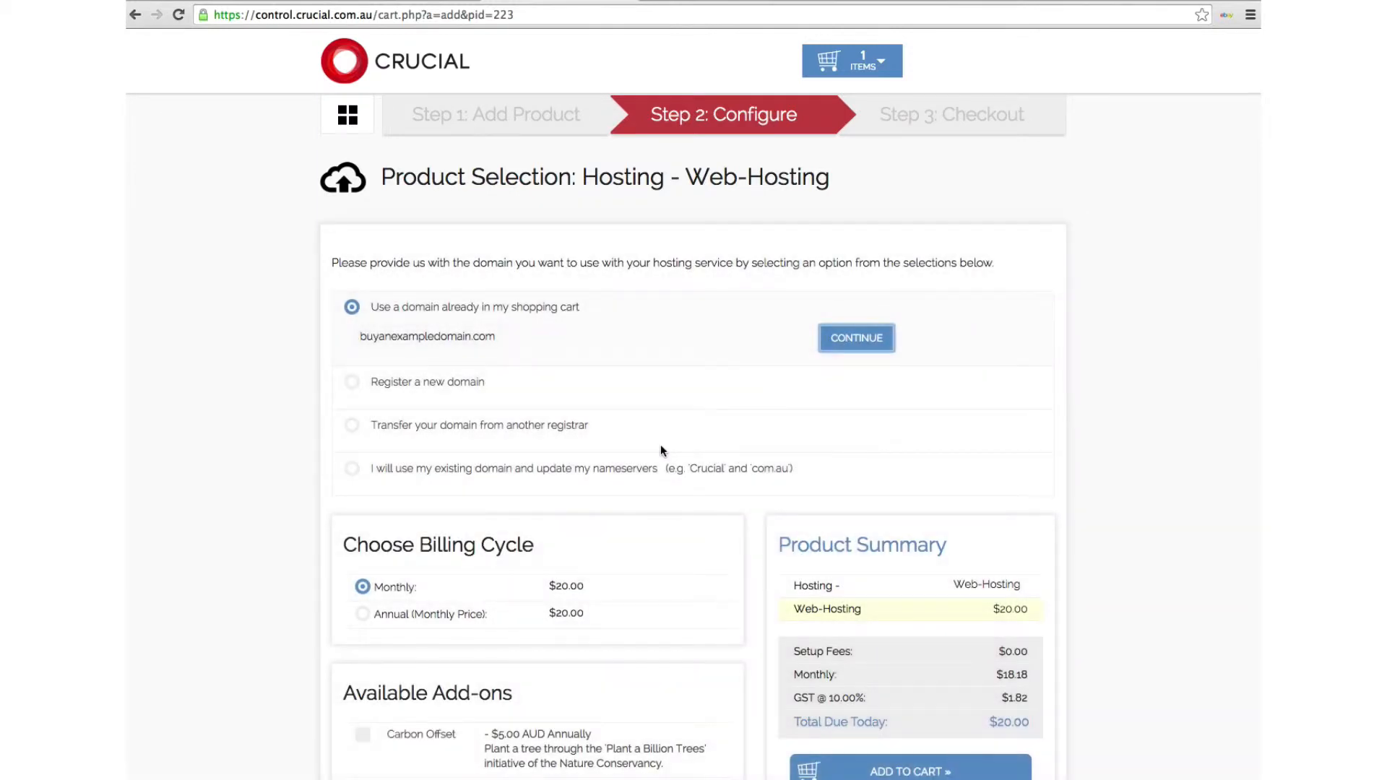
pyautogui.scroll(-4, 660, 450)
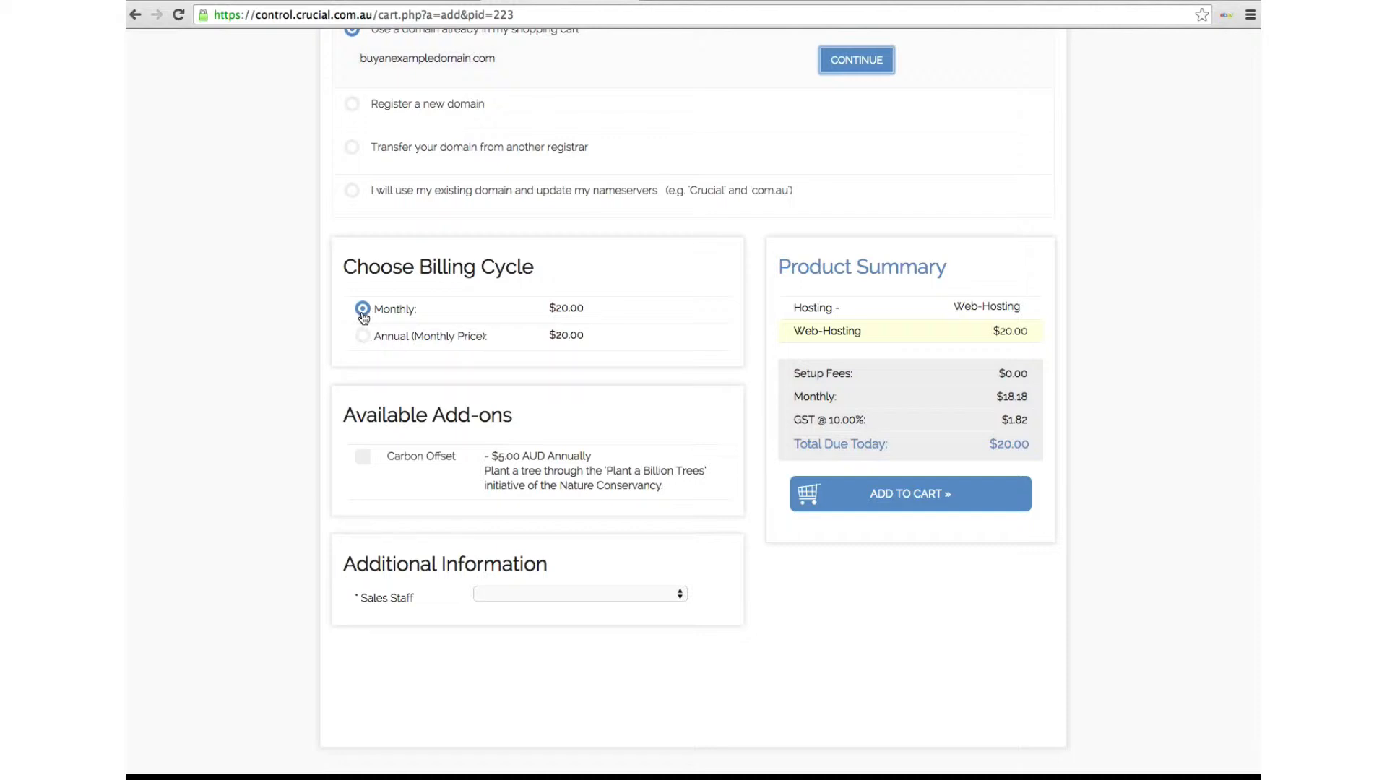
pyautogui.click(362, 460)
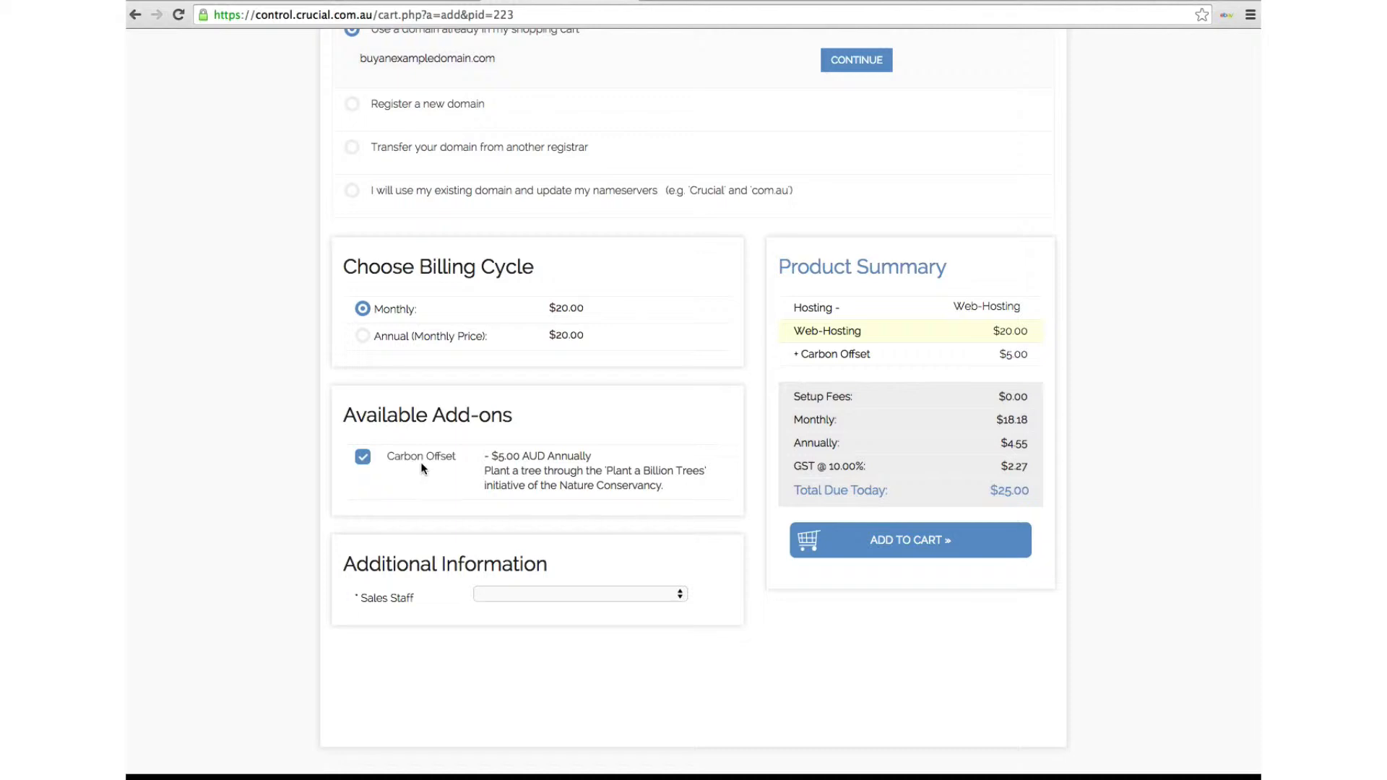
pyautogui.click(496, 592)
pyautogui.click(493, 606)
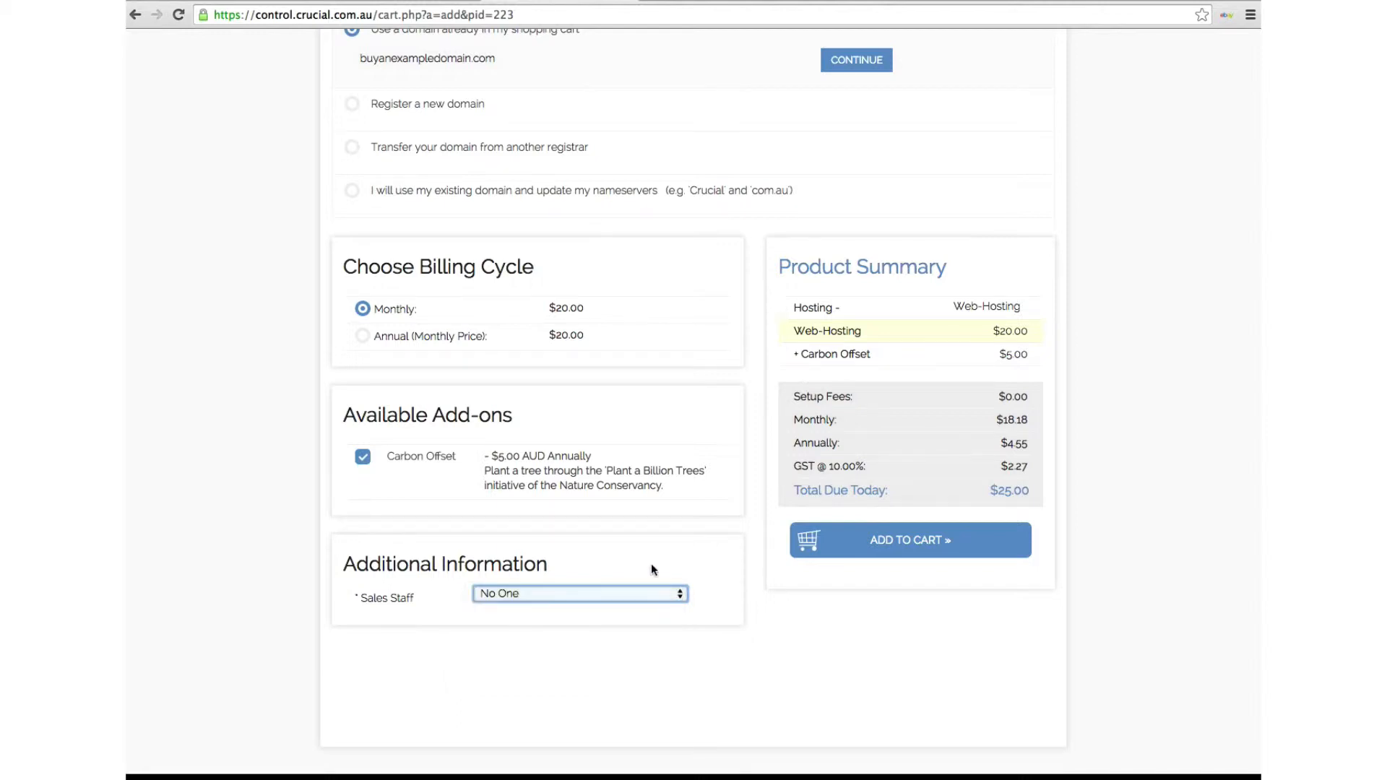
pyautogui.scroll(3, 652, 564)
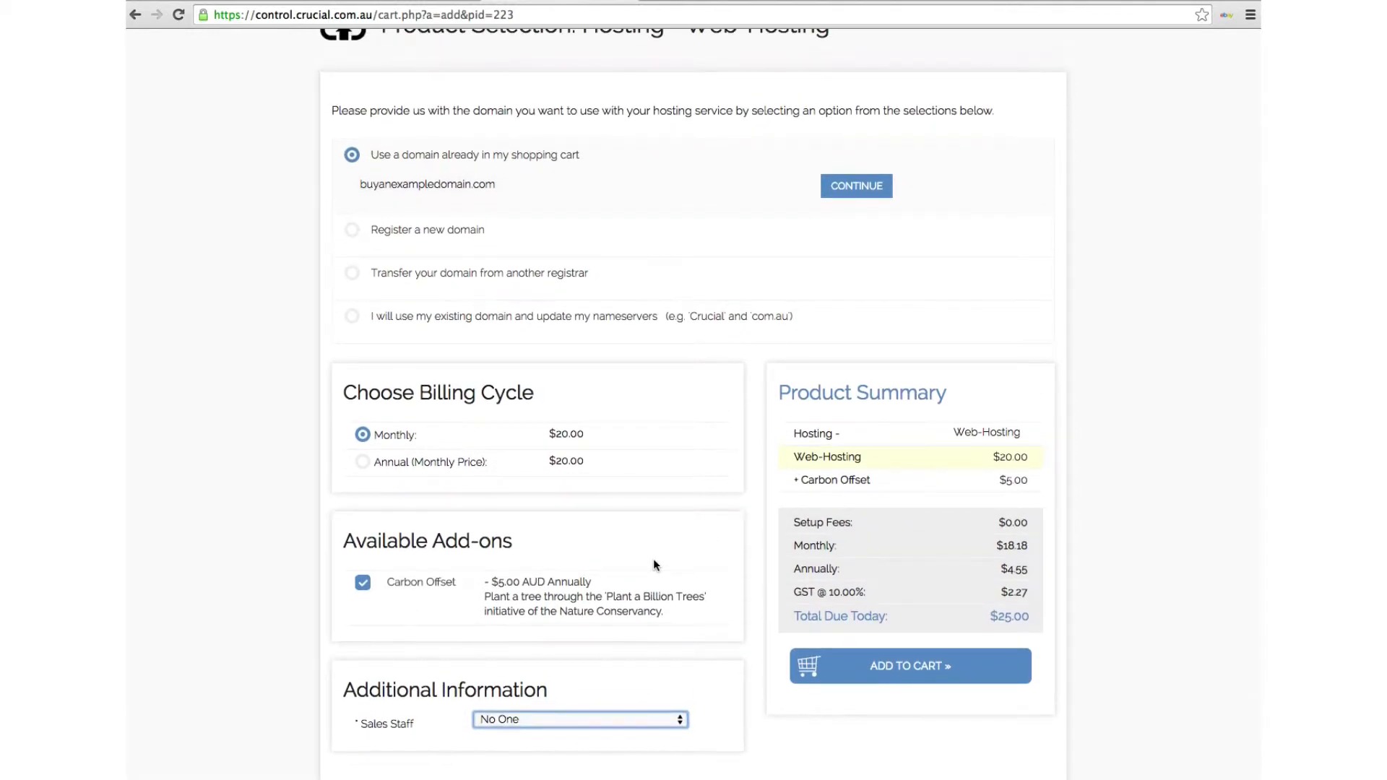
pyautogui.click(867, 663)
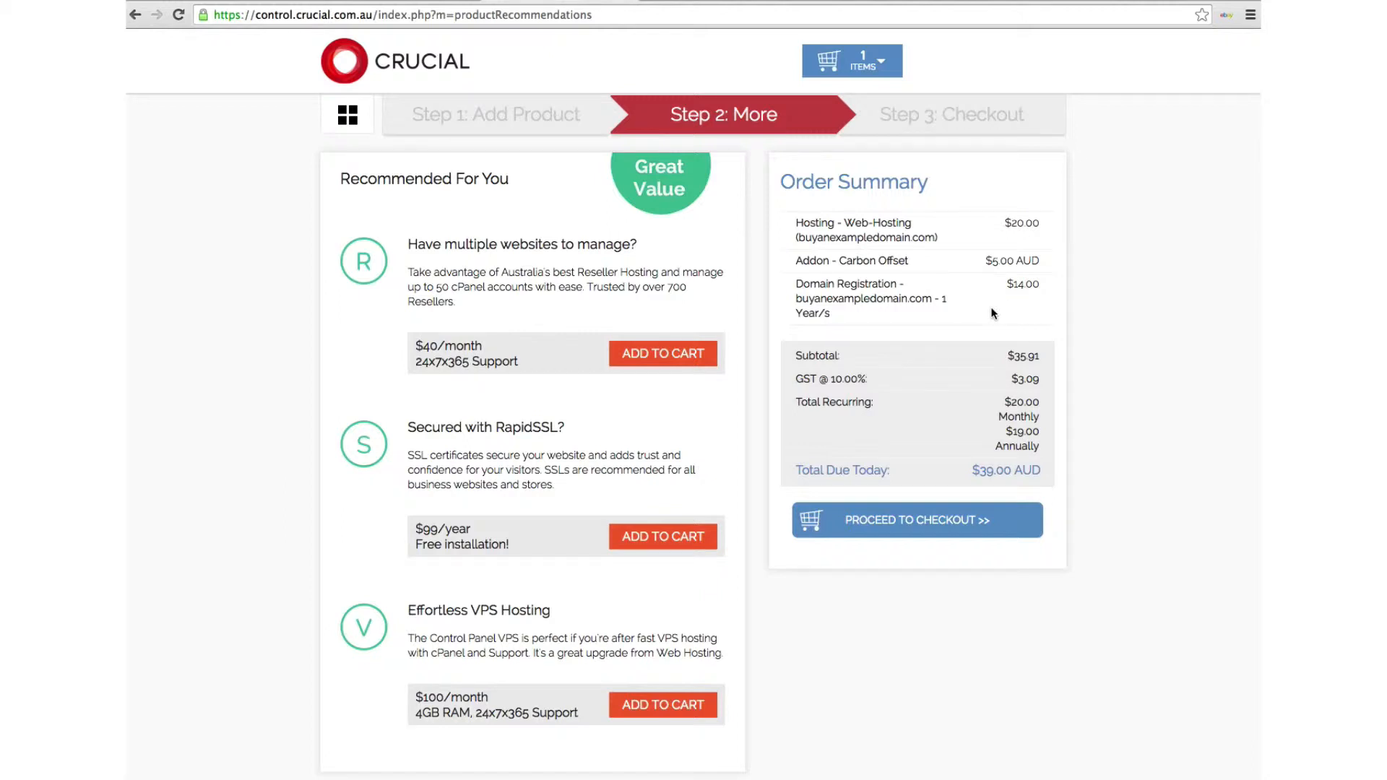
# Proceed to checkout and review the Your Details and Payment Method form
pyautogui.click(870, 529)
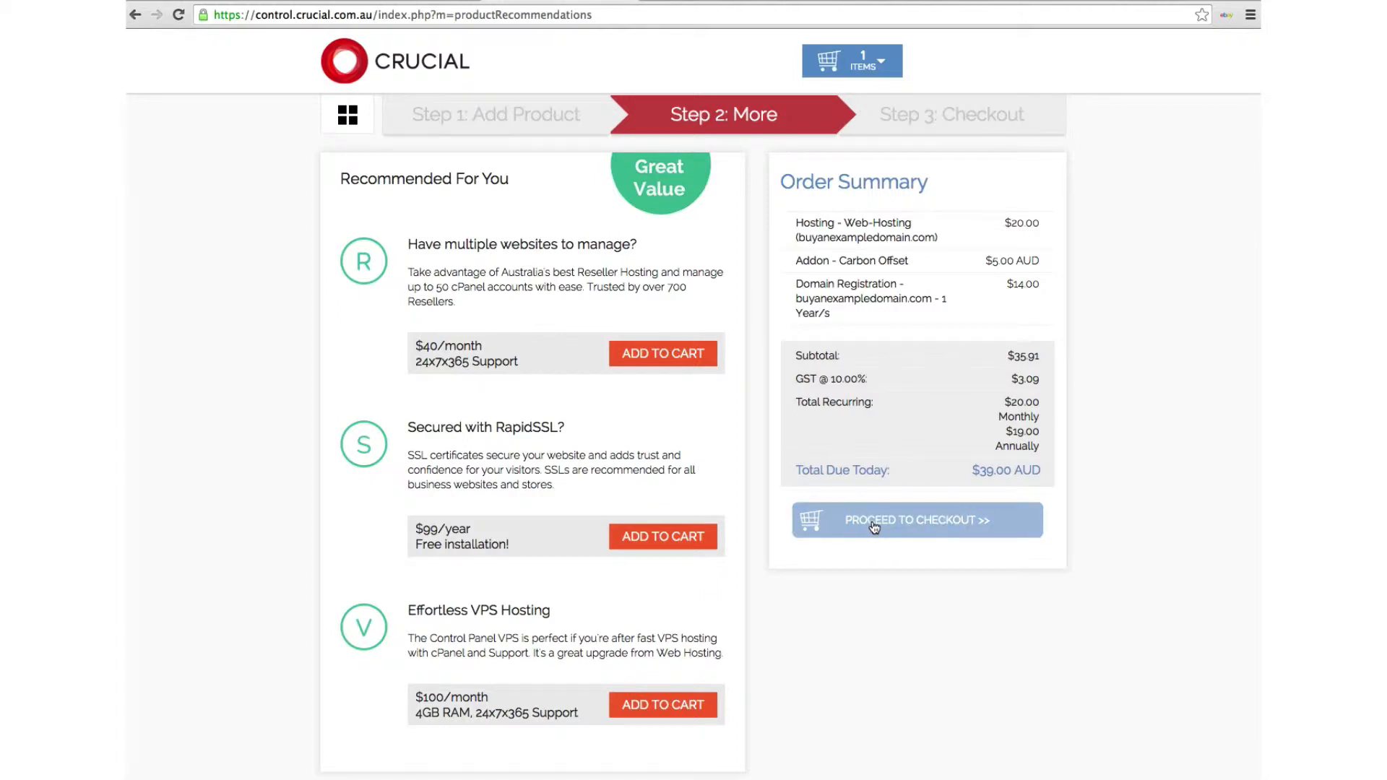
pyautogui.click(873, 526)
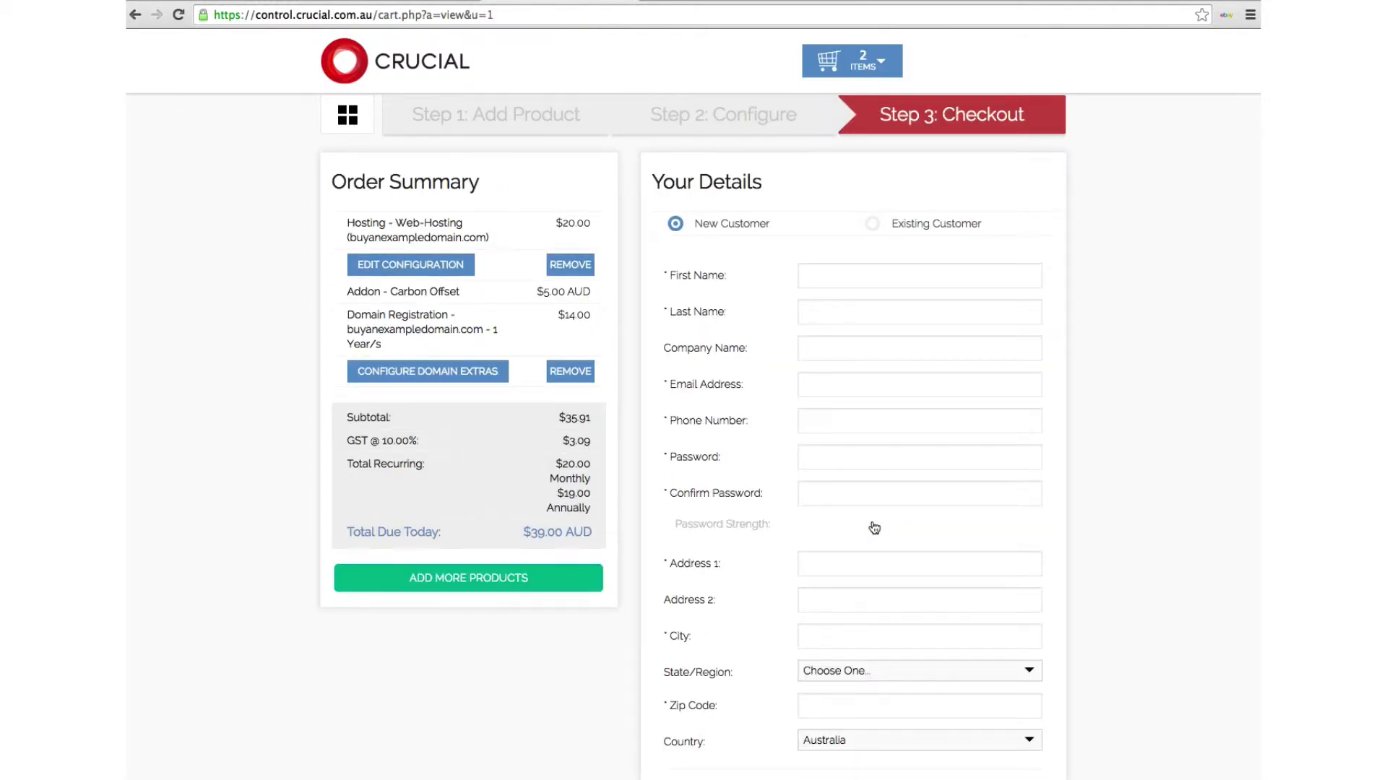
pyautogui.scroll(-3, 873, 527)
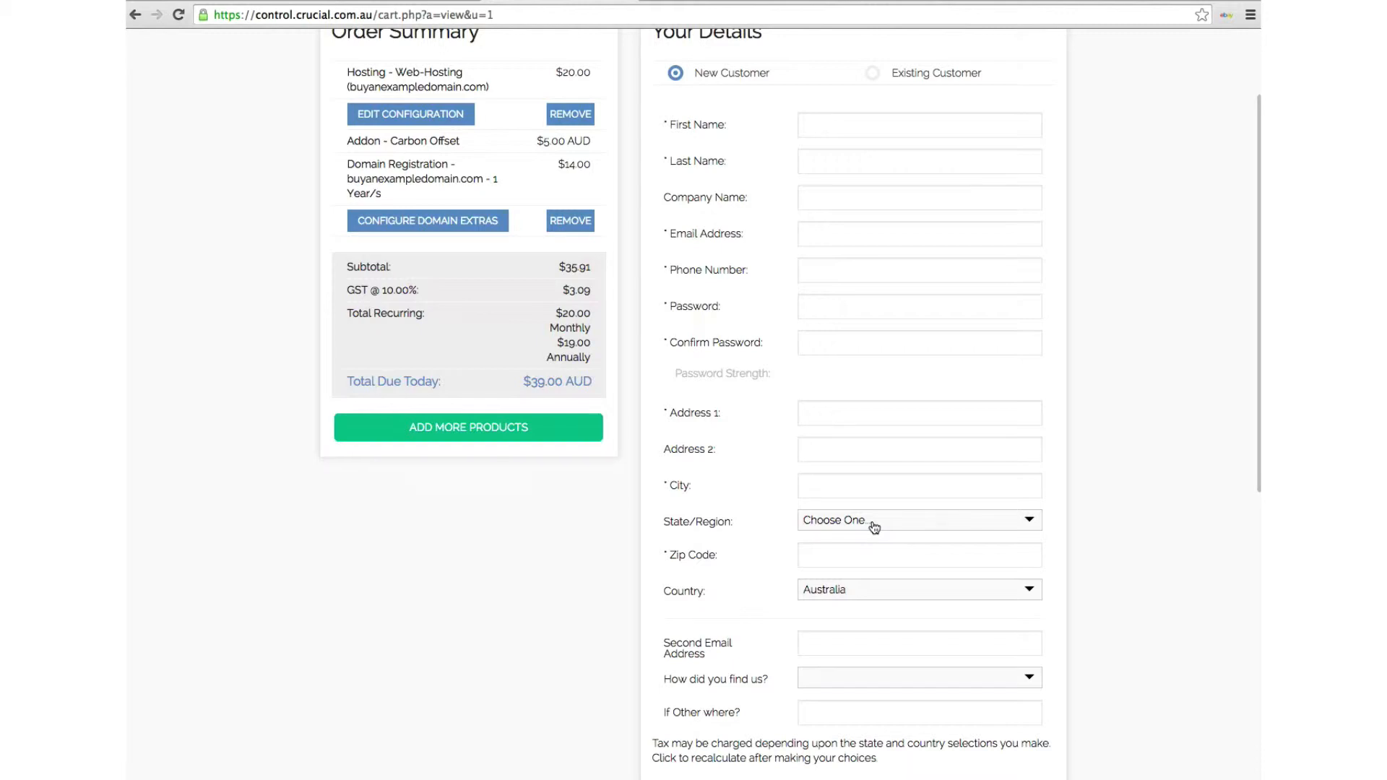
pyautogui.scroll(-4, 874, 527)
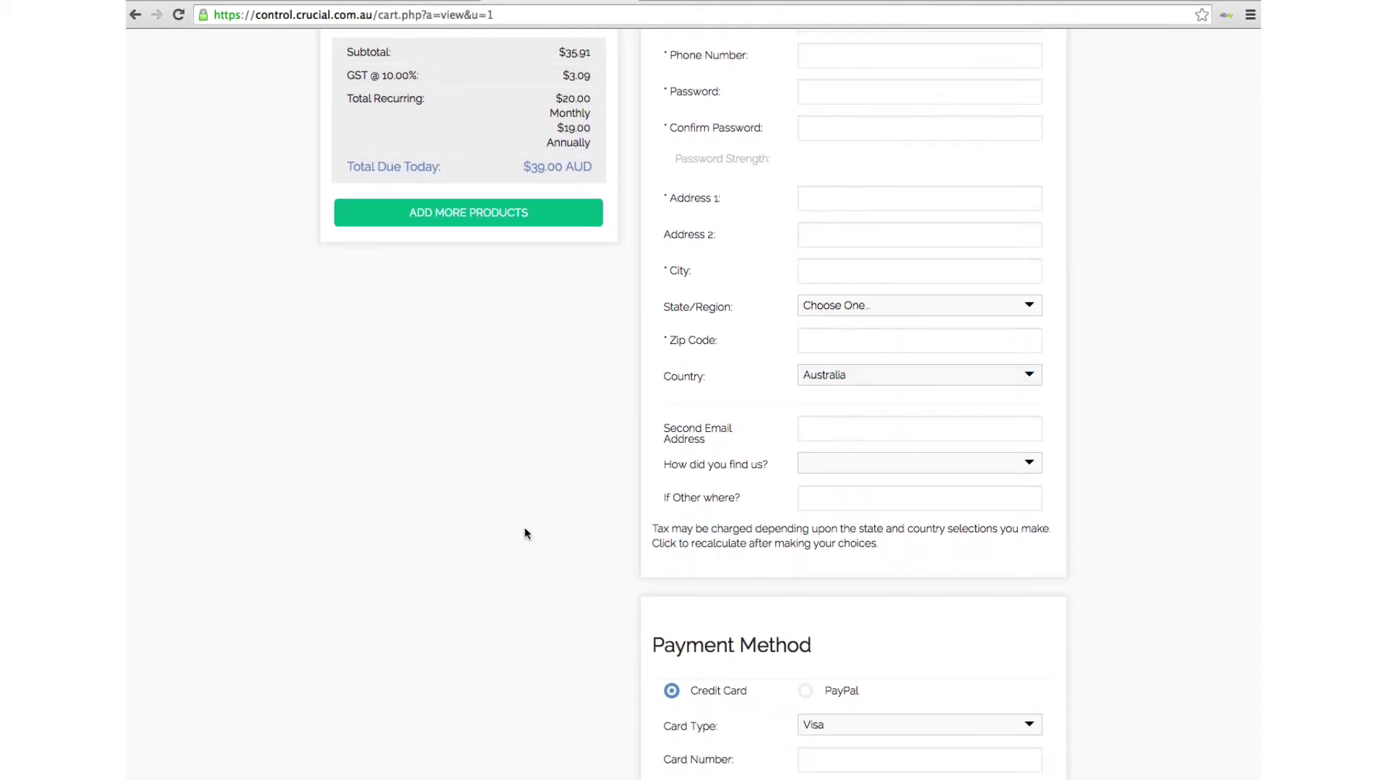
pyautogui.scroll(-3, 524, 534)
pyautogui.scroll(-7, 525, 533)
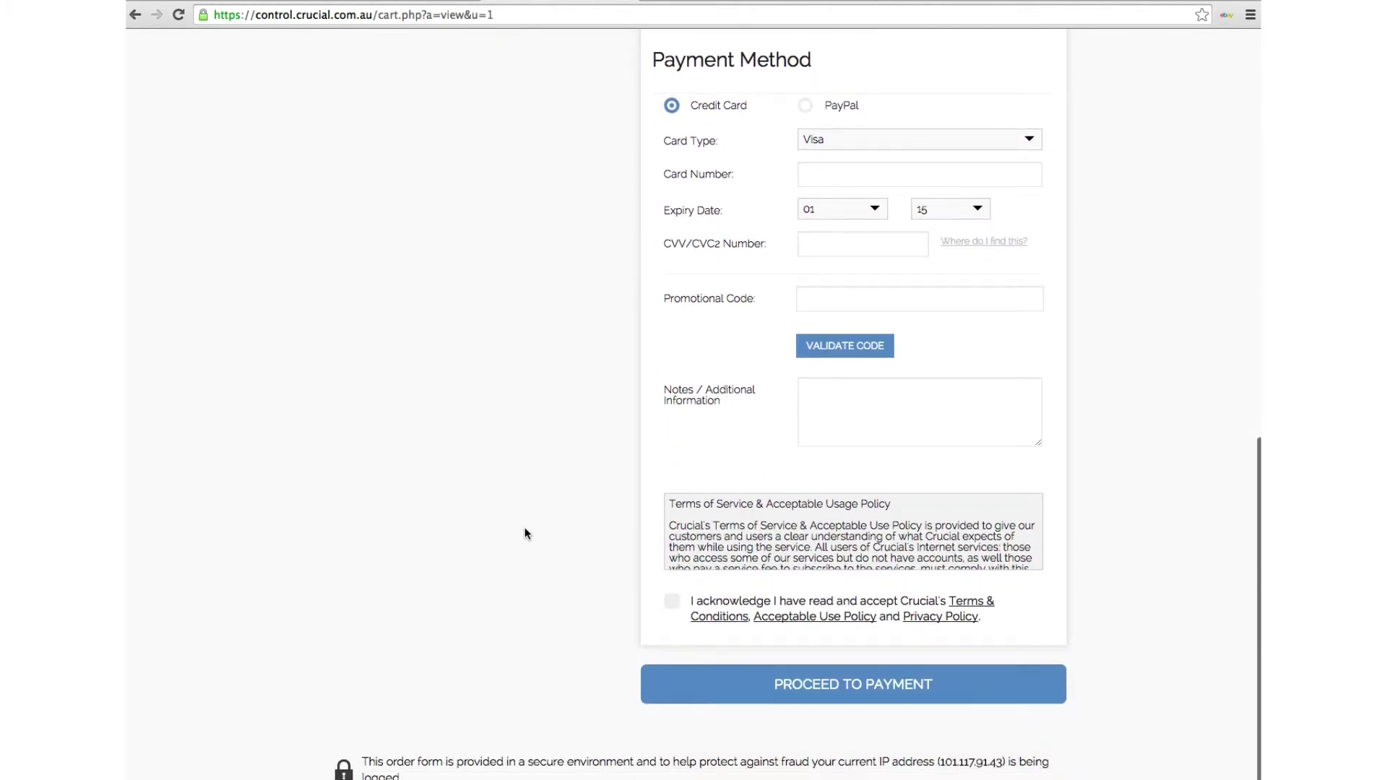
pyautogui.scroll(13, 525, 533)
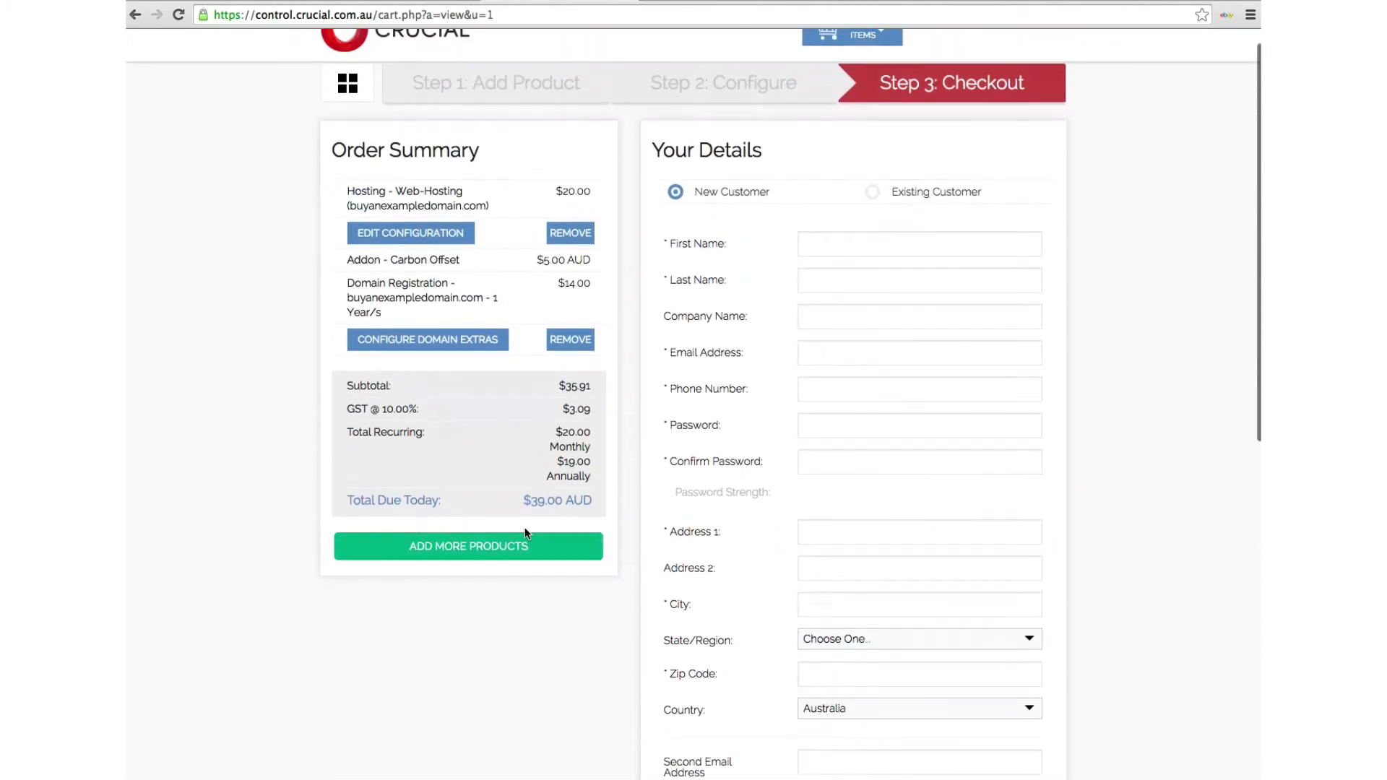
pyautogui.scroll(-10, 524, 533)
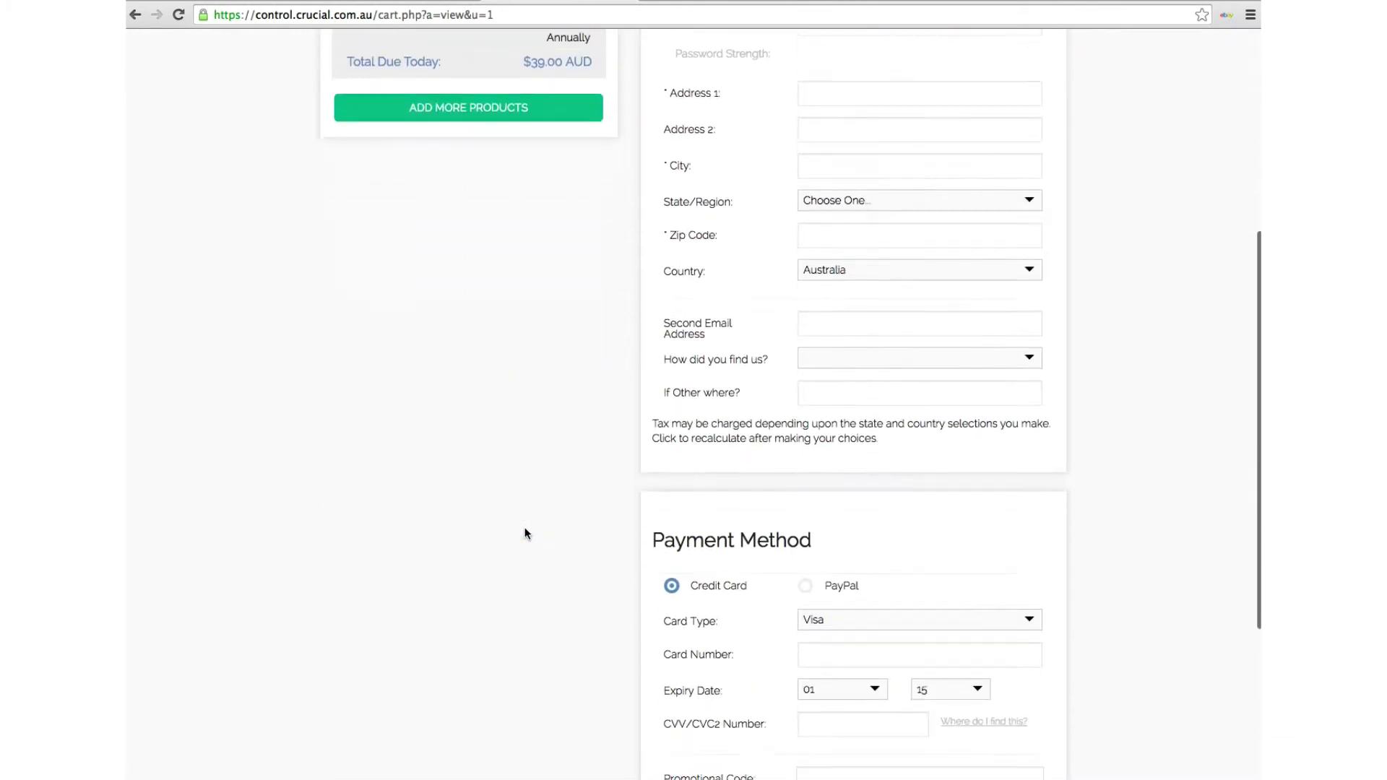
pyautogui.scroll(-7, 525, 533)
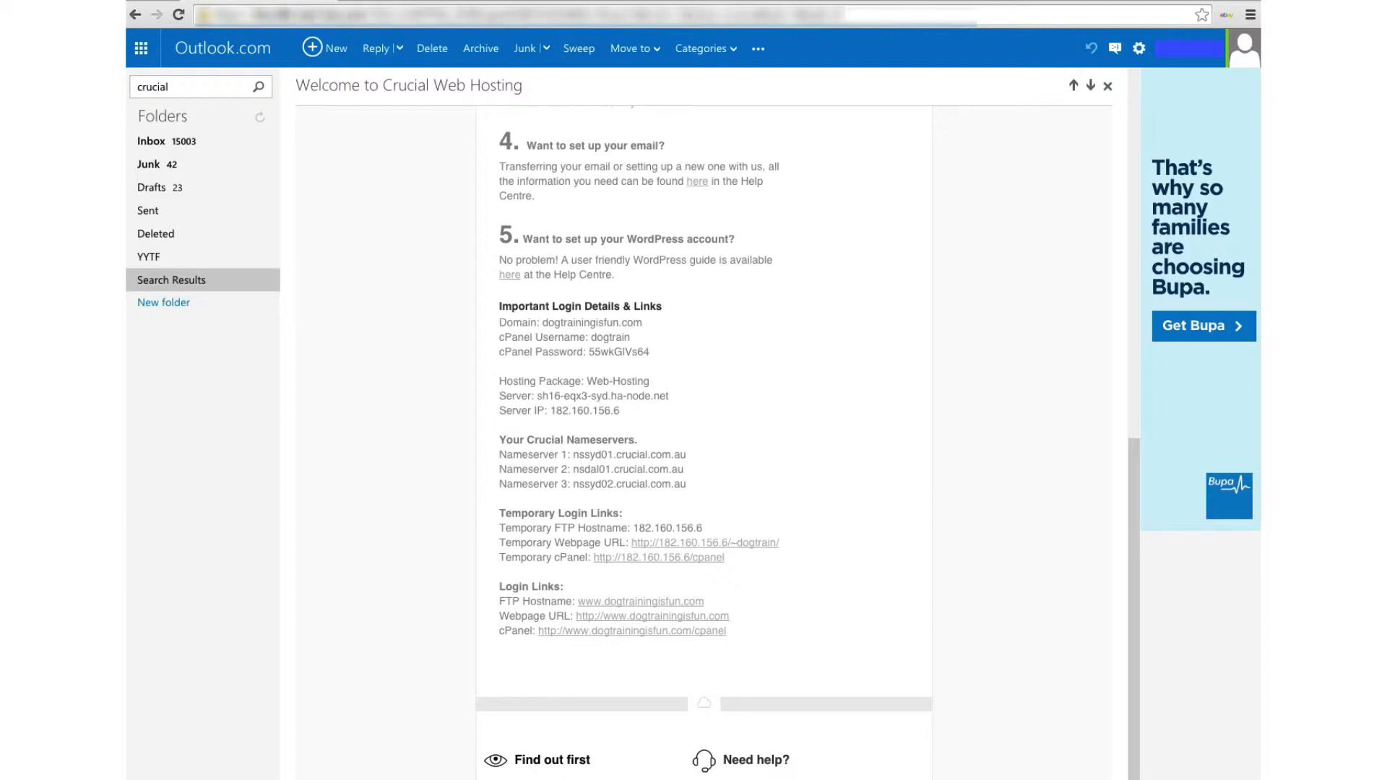
# Scroll the Crucial welcome email past the 'What happens next?' steps toward the login details
pyautogui.scroll(10, 552, 281)
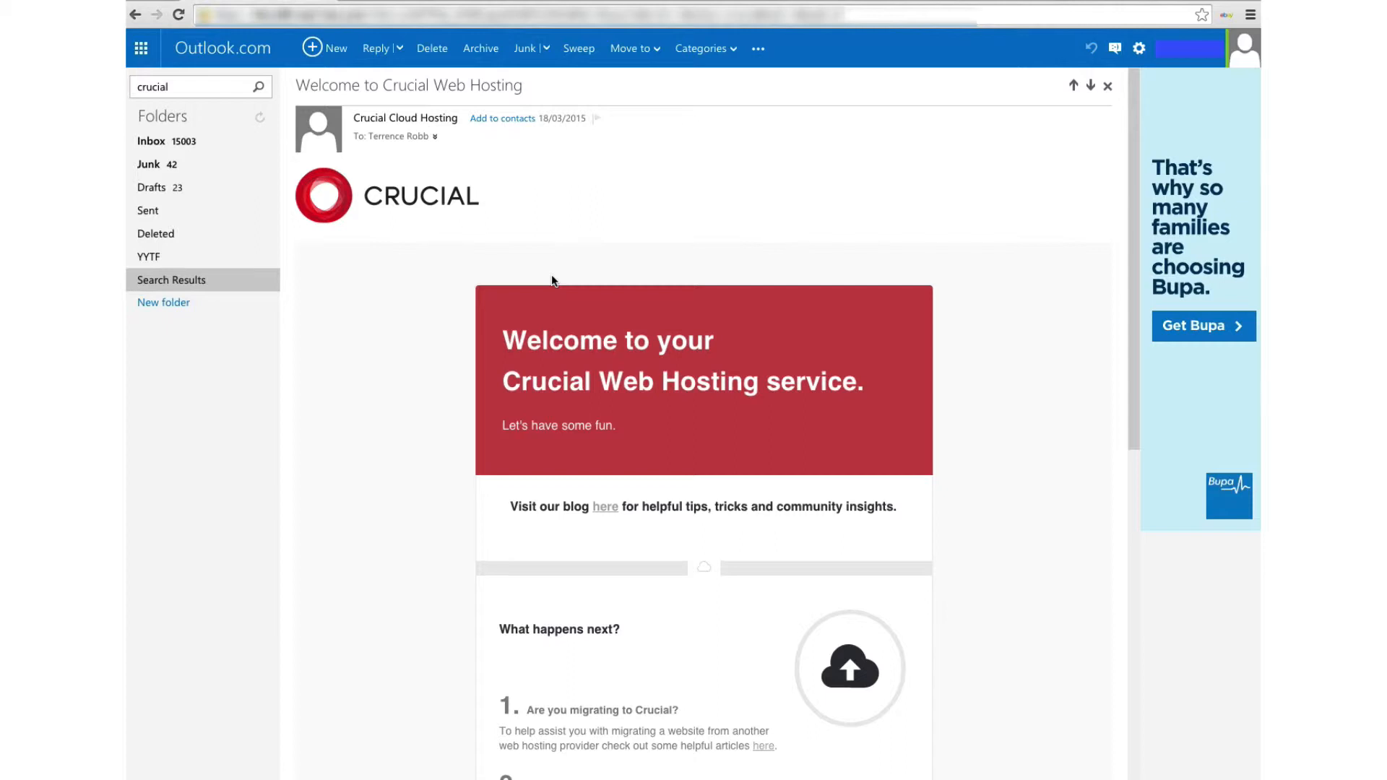
pyautogui.scroll(-3, 552, 277)
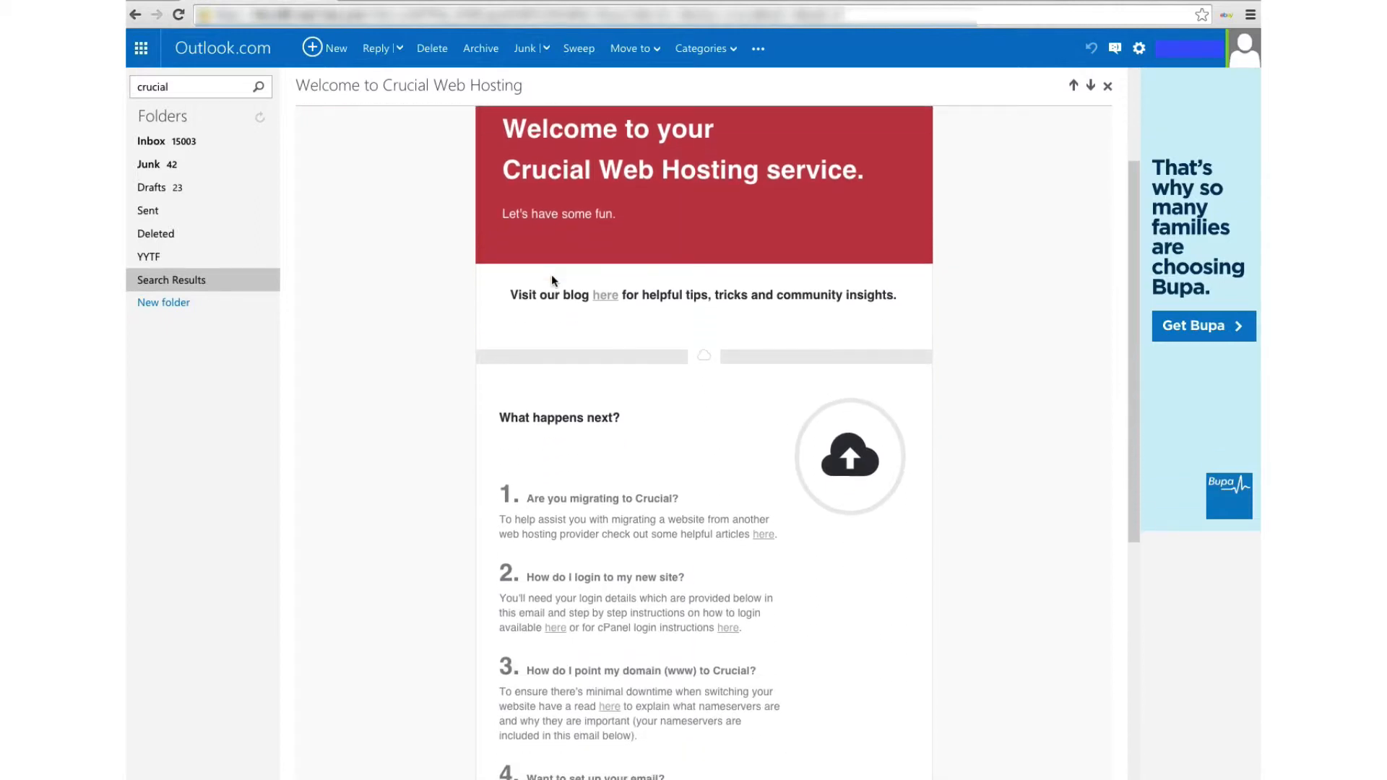
pyautogui.scroll(-3, 552, 276)
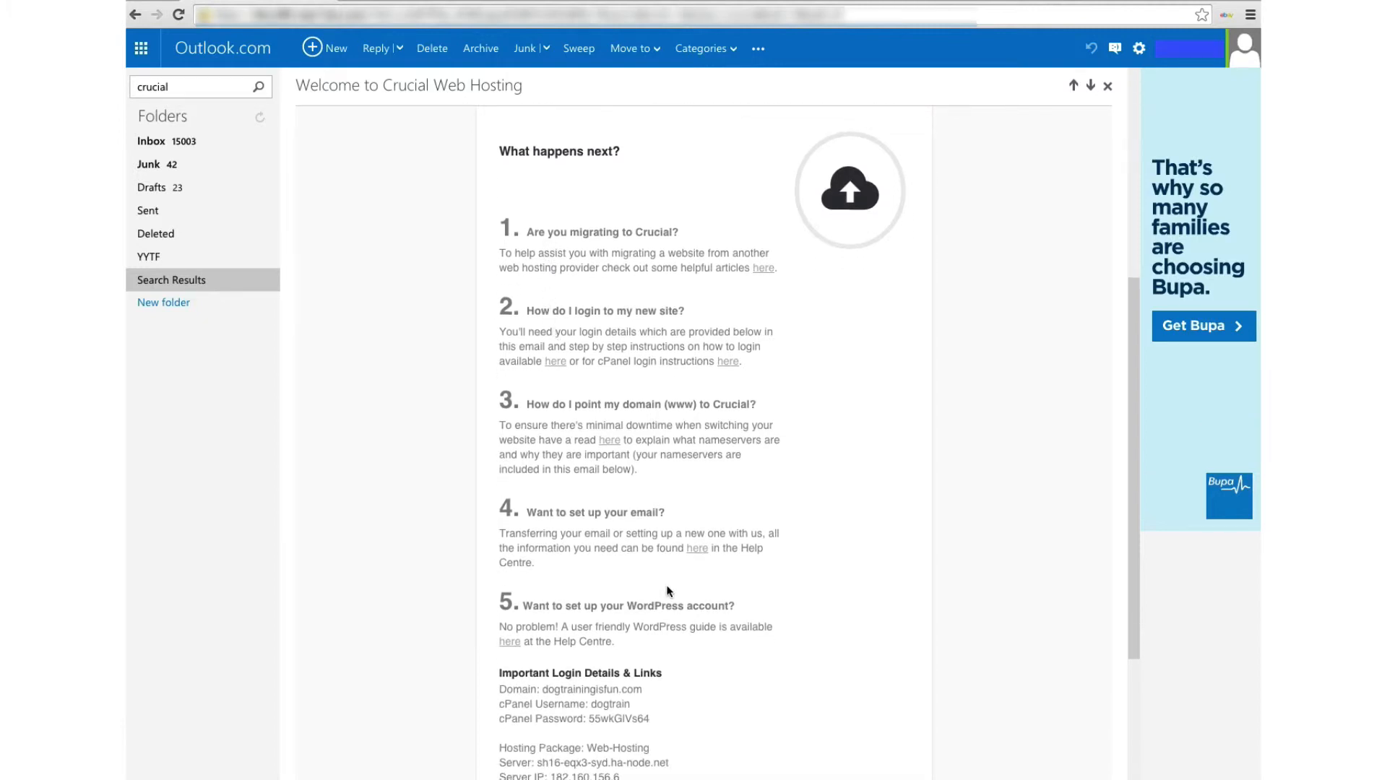
pyautogui.scroll(-4, 668, 591)
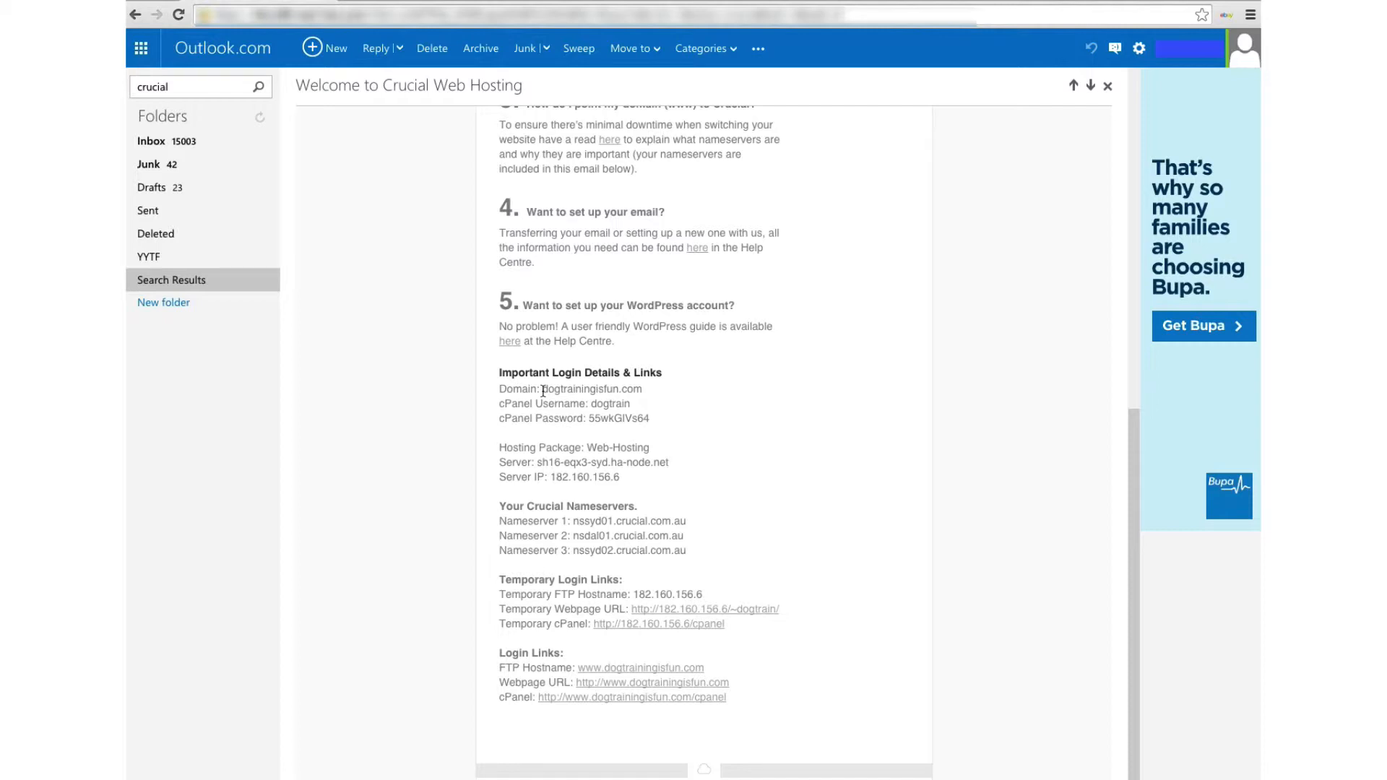
# Select the cPanel password value in the email and follow its cPanel login link
pyautogui.scroll(-1, 544, 391)
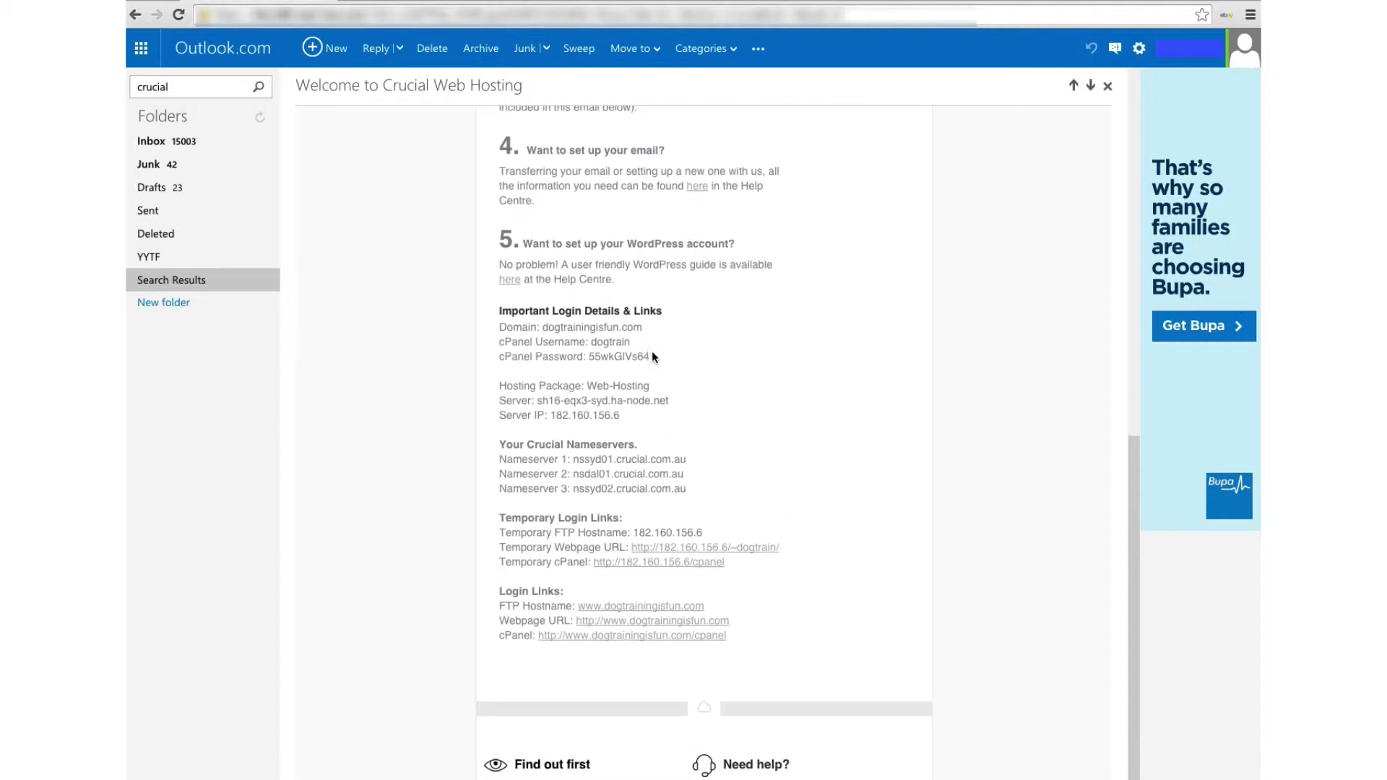
pyautogui.moveTo(653, 357); pyautogui.dragTo(499, 356)
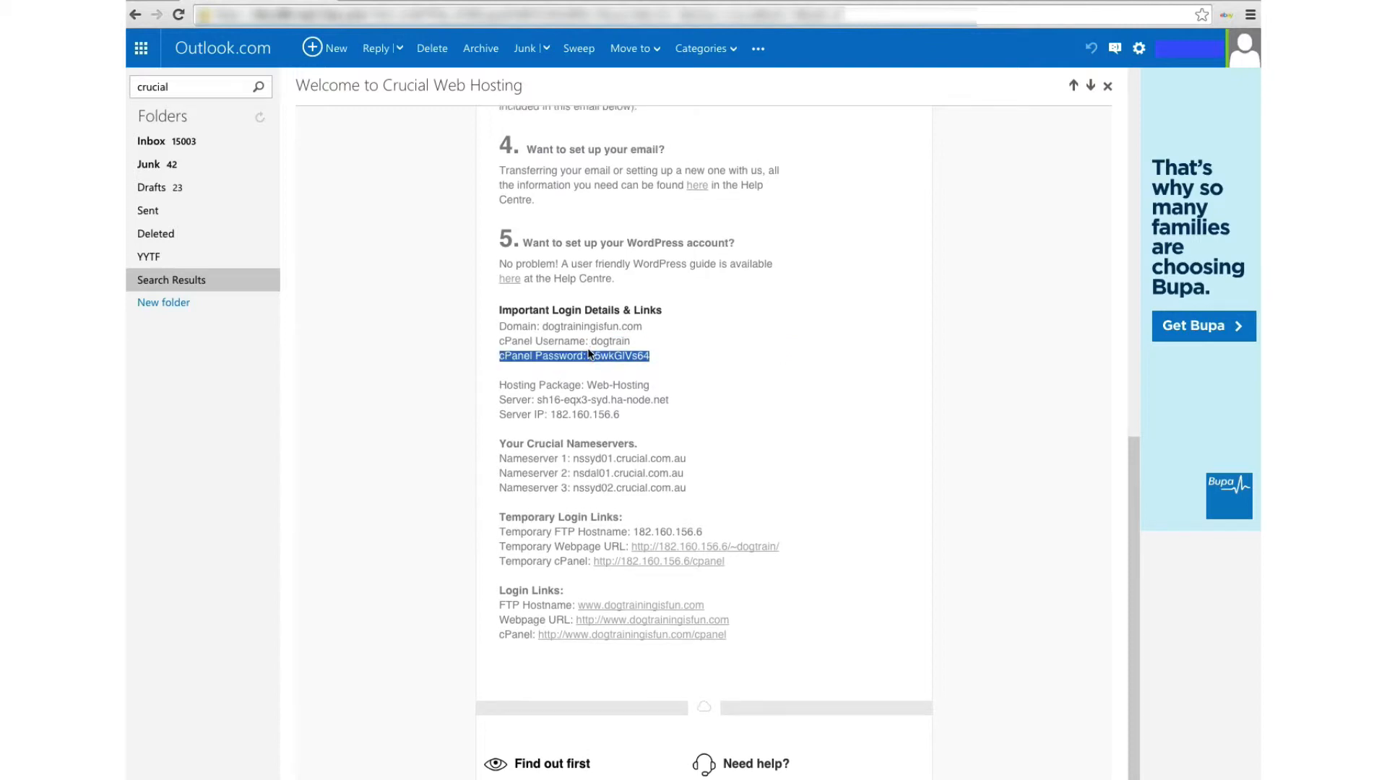
pyautogui.moveTo(588, 355); pyautogui.dragTo(649, 353)
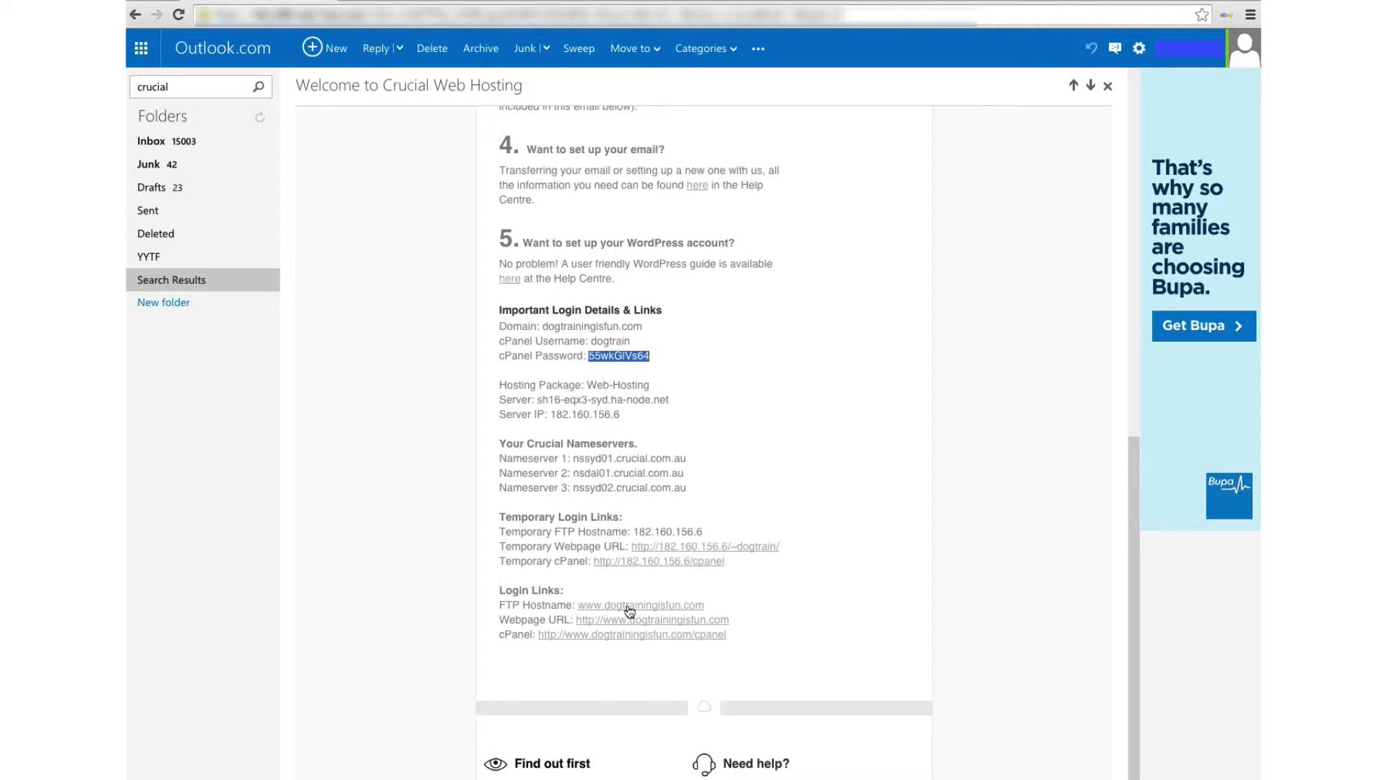
pyautogui.click(607, 639)
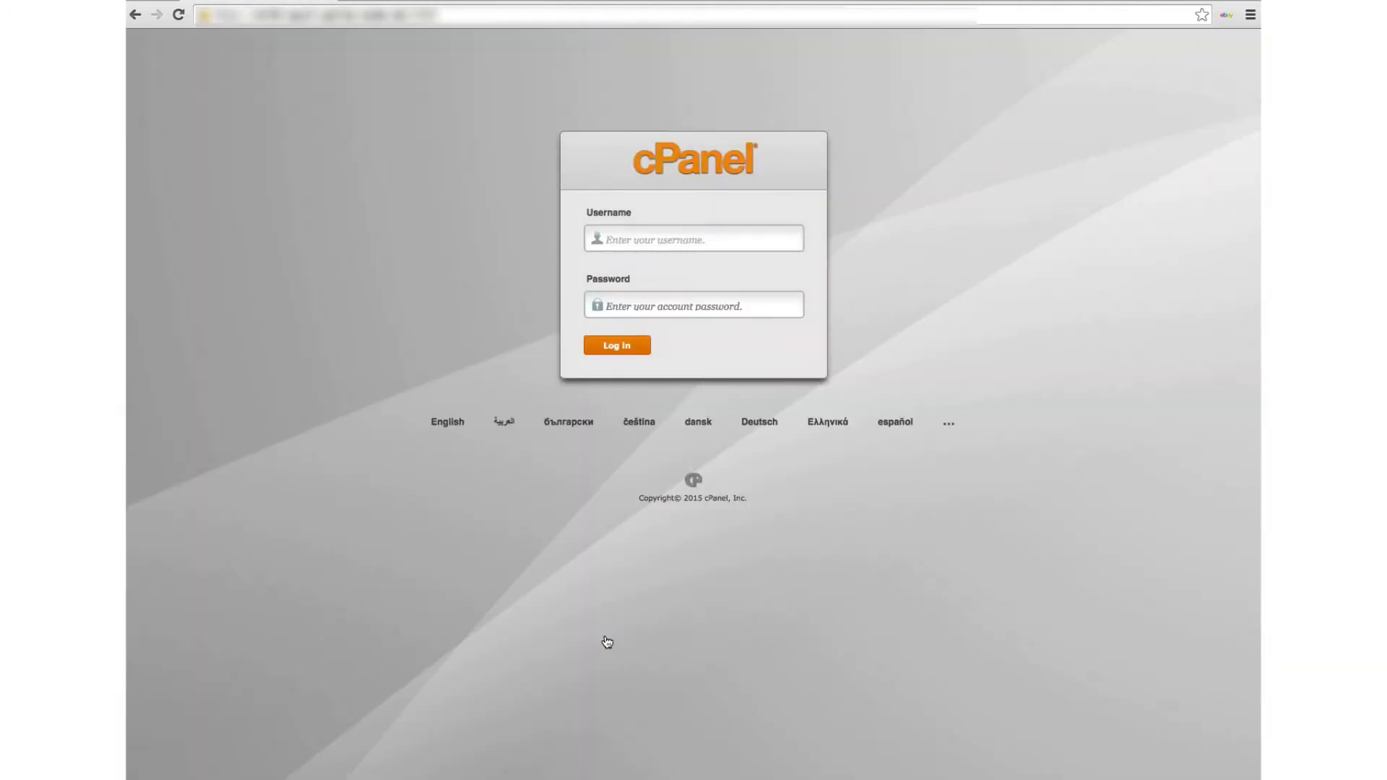
# Log in to cPanel with the hosting account's username and pasted password
pyautogui.write('dogtrain')
pyautogui.click(675, 311)
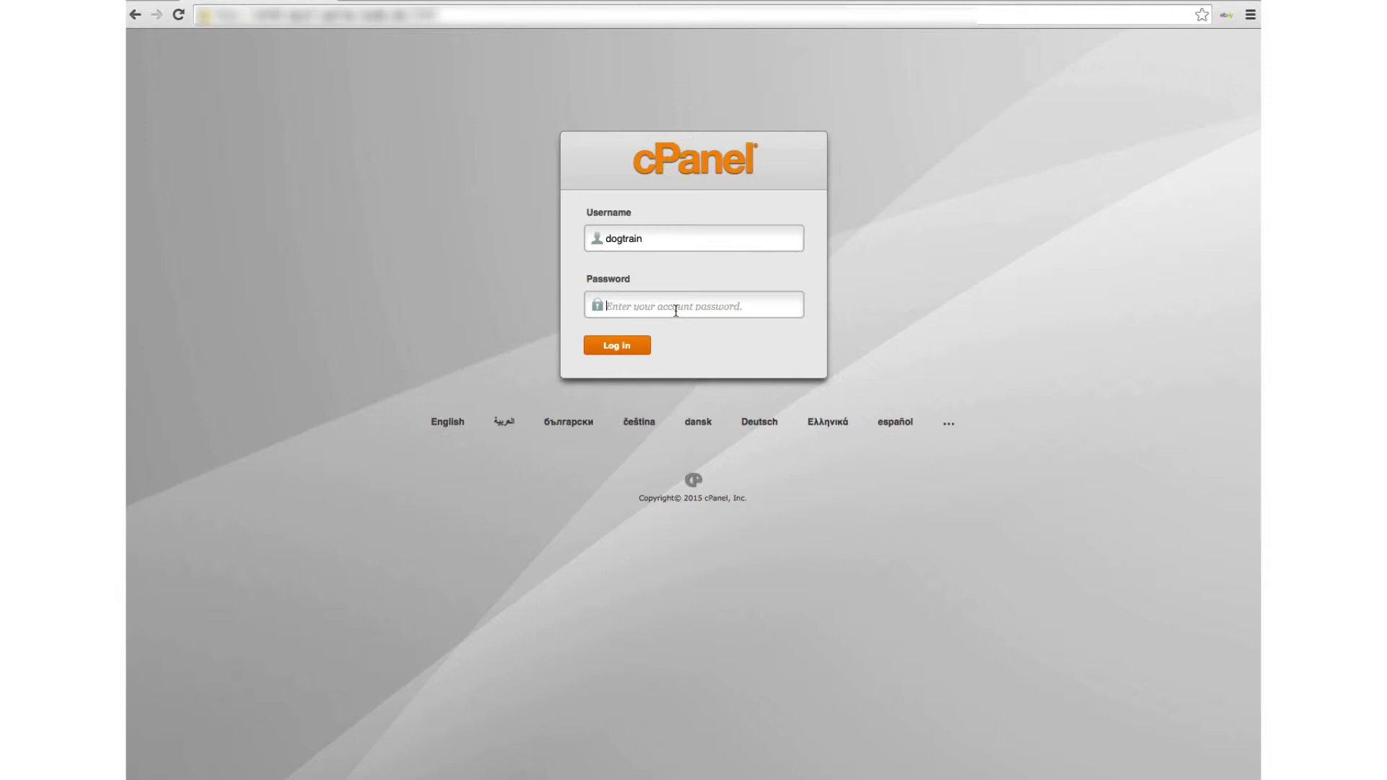
pyautogui.write('********')
pyautogui.click(626, 346)
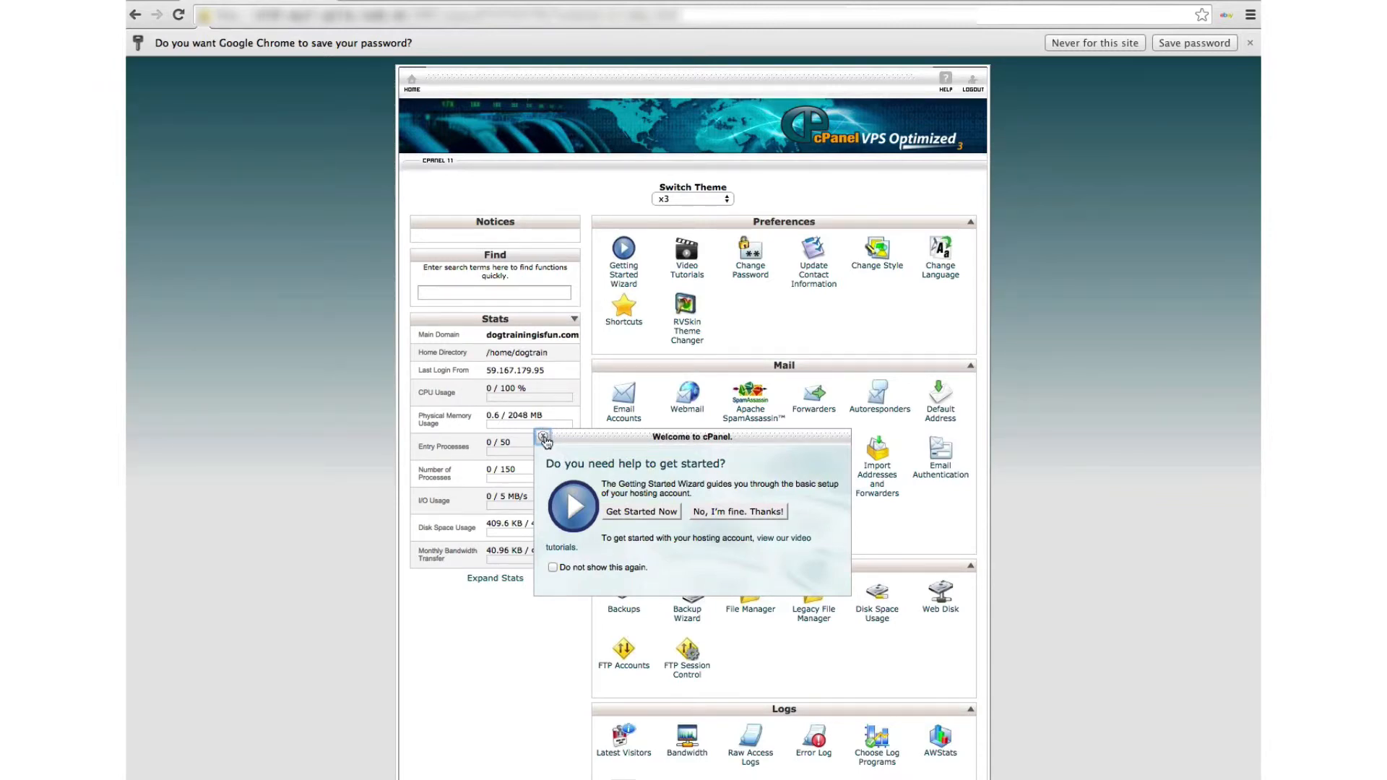
# Close the Welcome to cPanel prompt and launch Softaculous Apps Installer from Software and Services
pyautogui.click(543, 438)
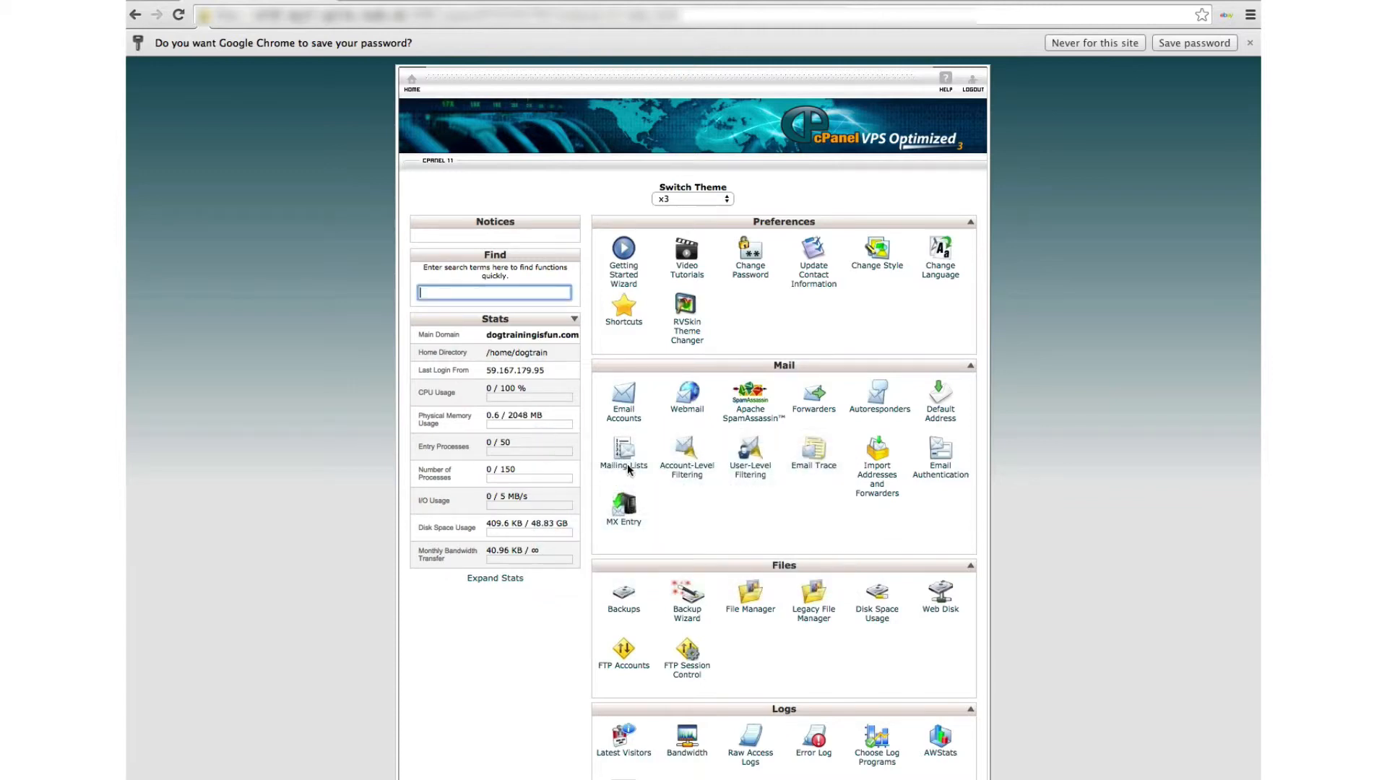
pyautogui.scroll(-1, 739, 576)
pyautogui.scroll(-5, 738, 577)
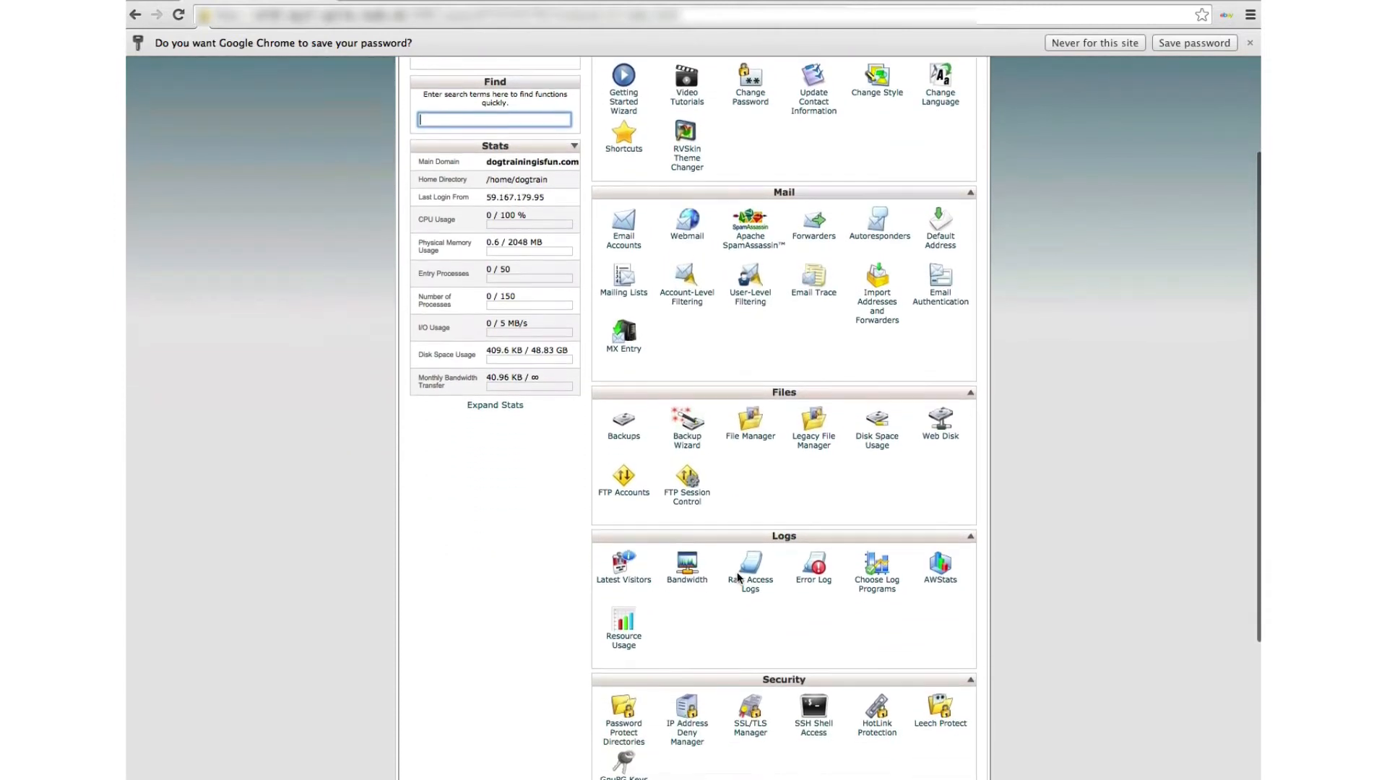
pyautogui.scroll(-7, 739, 578)
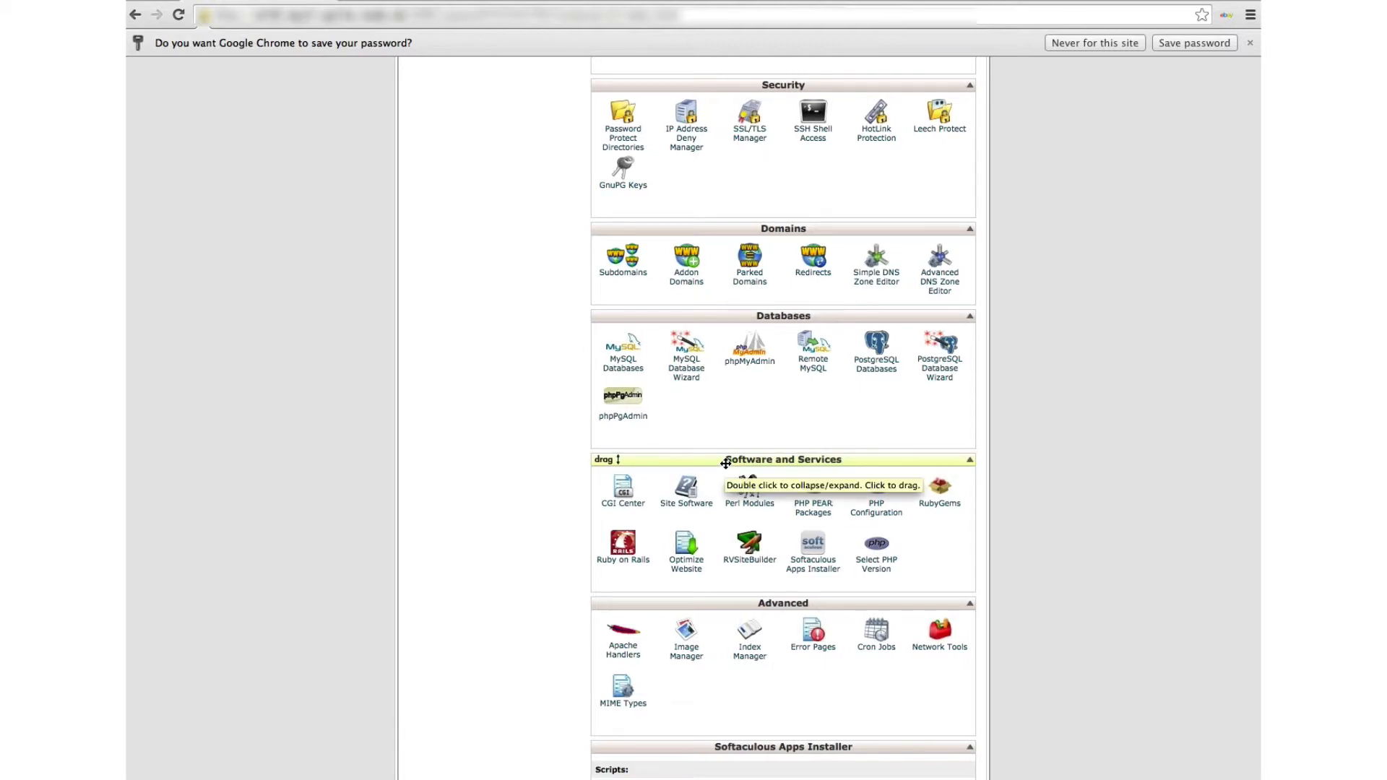
pyautogui.click(811, 547)
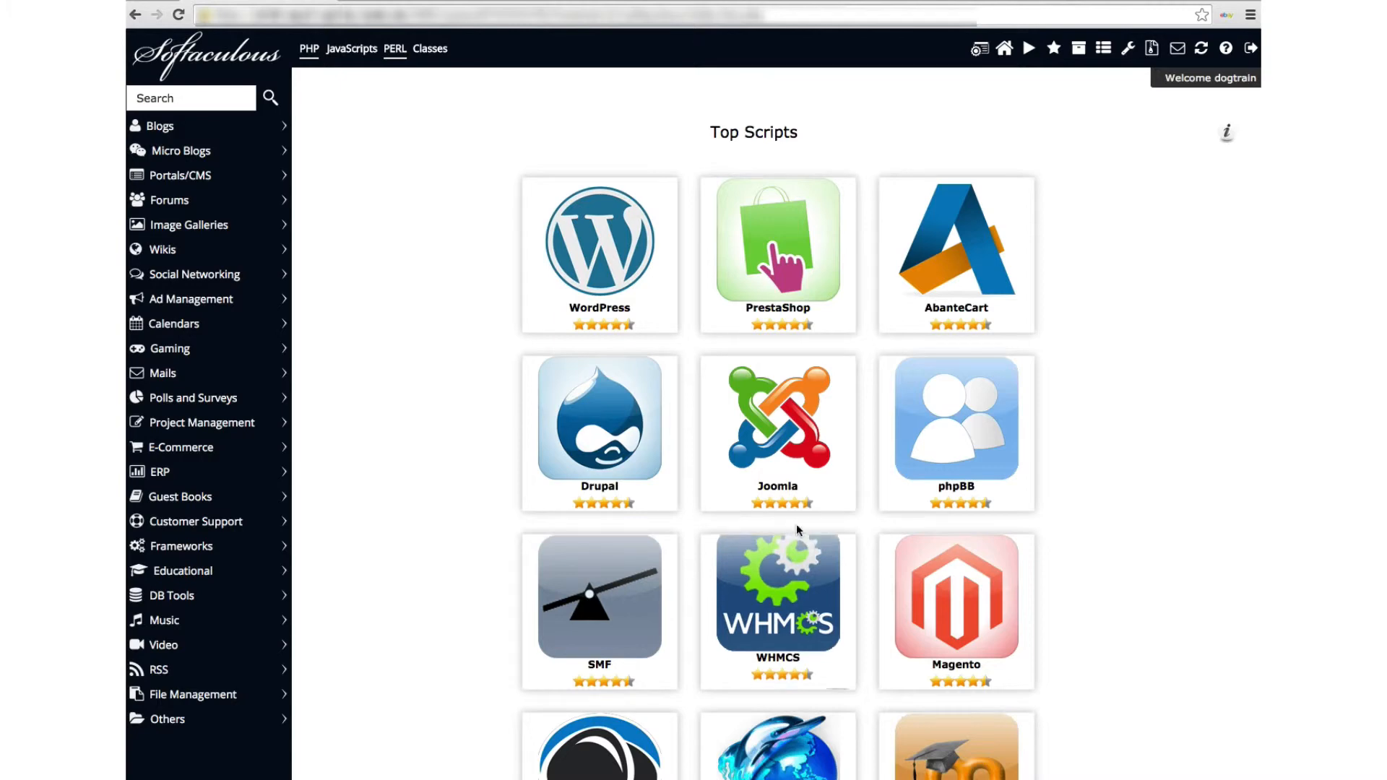
# Choose Install on the WordPress tile under Top Scripts
pyautogui.moveTo(636, 277)
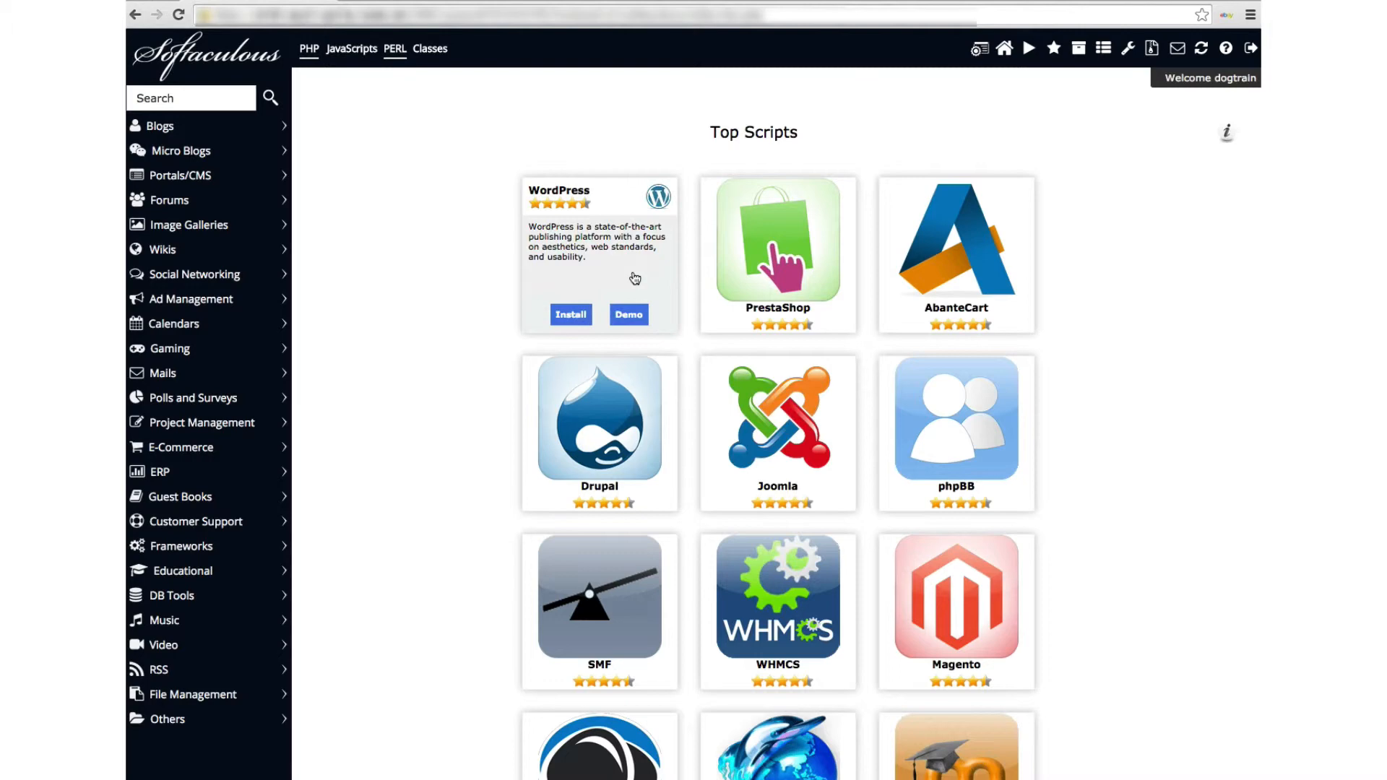
pyautogui.click(571, 315)
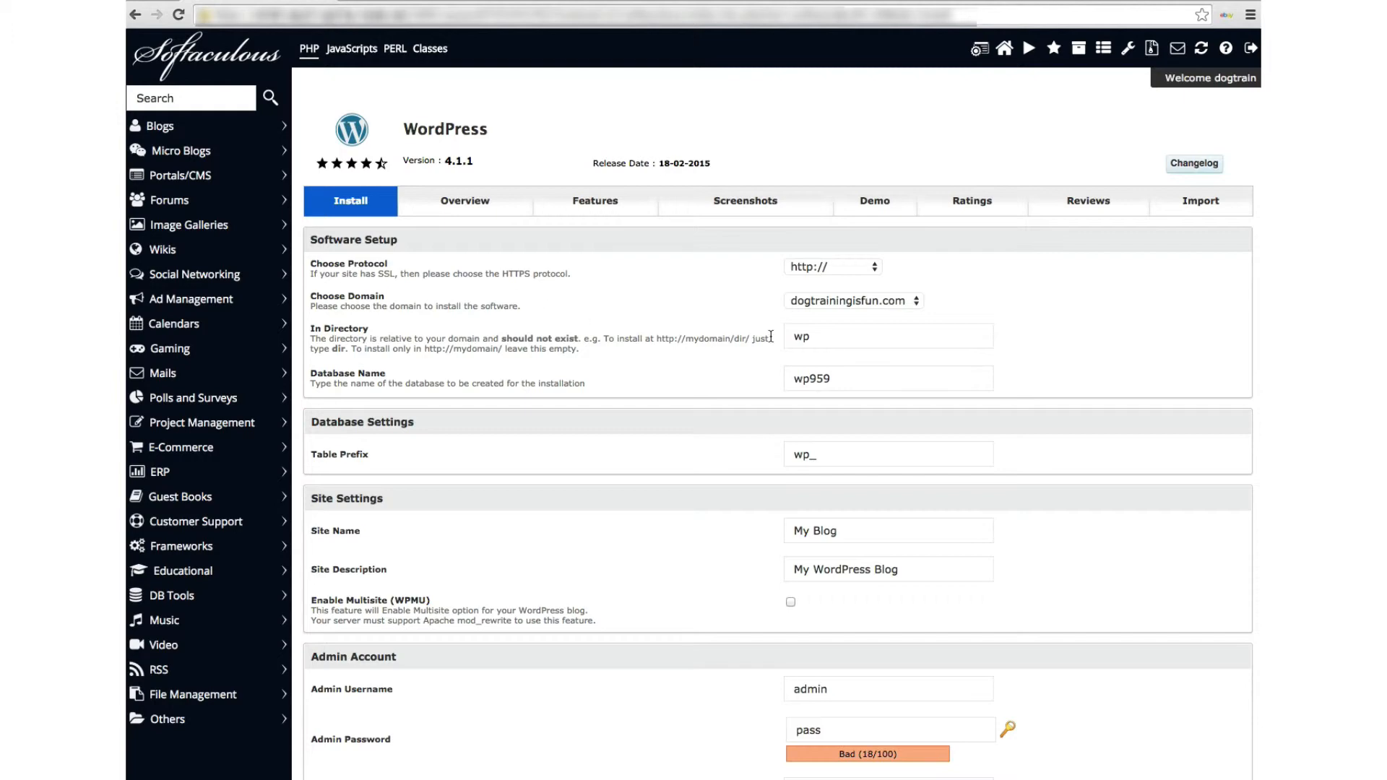
# Keep the default install domain and replace the site name 'My Blog' with 'Dog training is fun'
pyautogui.click(838, 301)
pyautogui.click(726, 384)
pyautogui.scroll(-5, 692, 385)
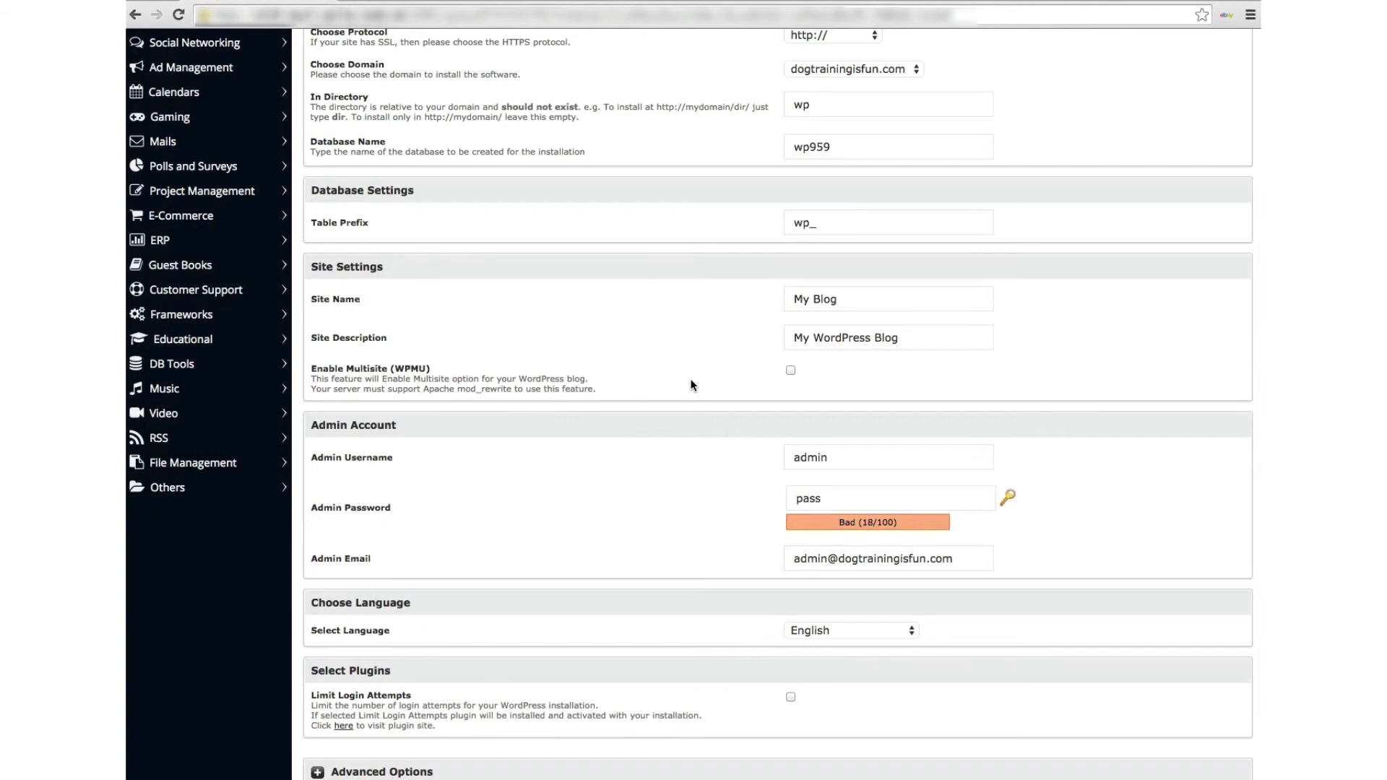
pyautogui.click(854, 344)
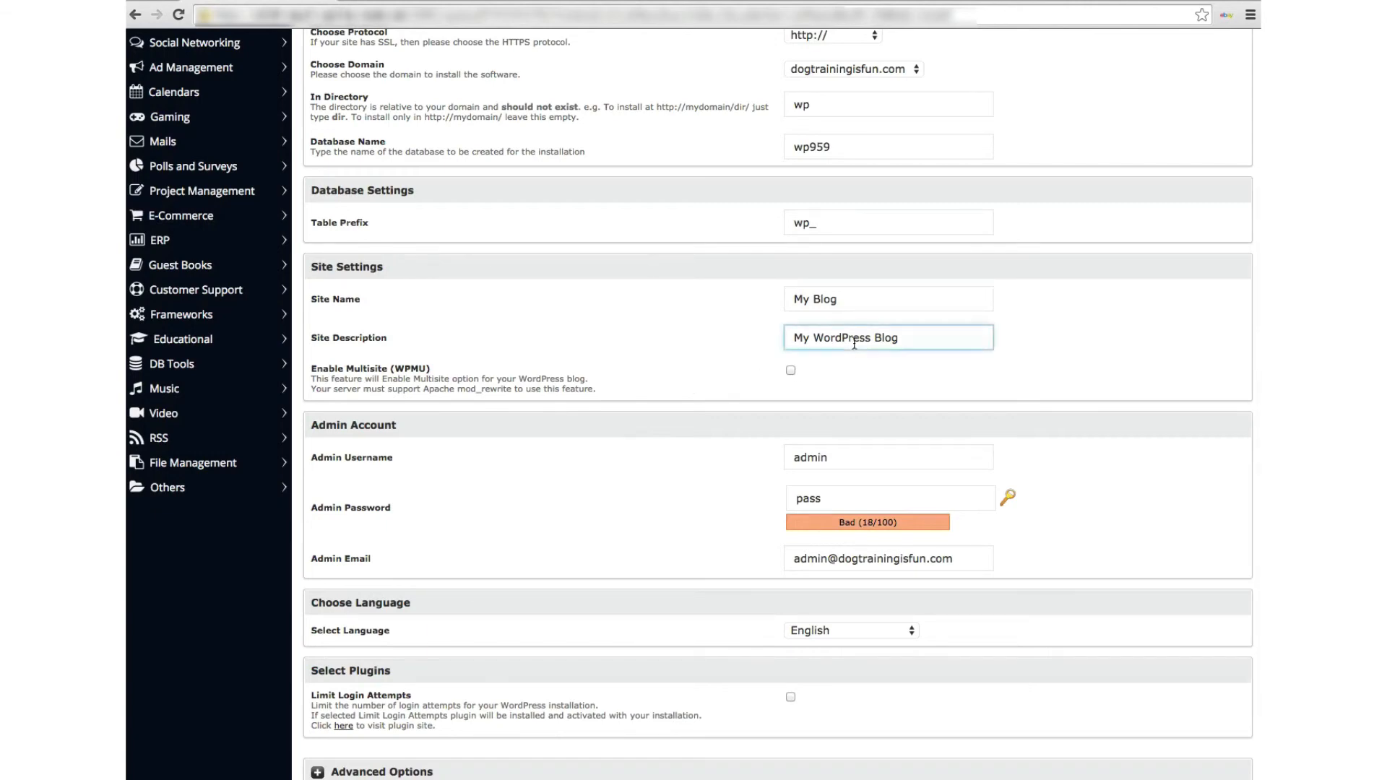
pyautogui.moveTo(856, 299); pyautogui.dragTo(785, 295)
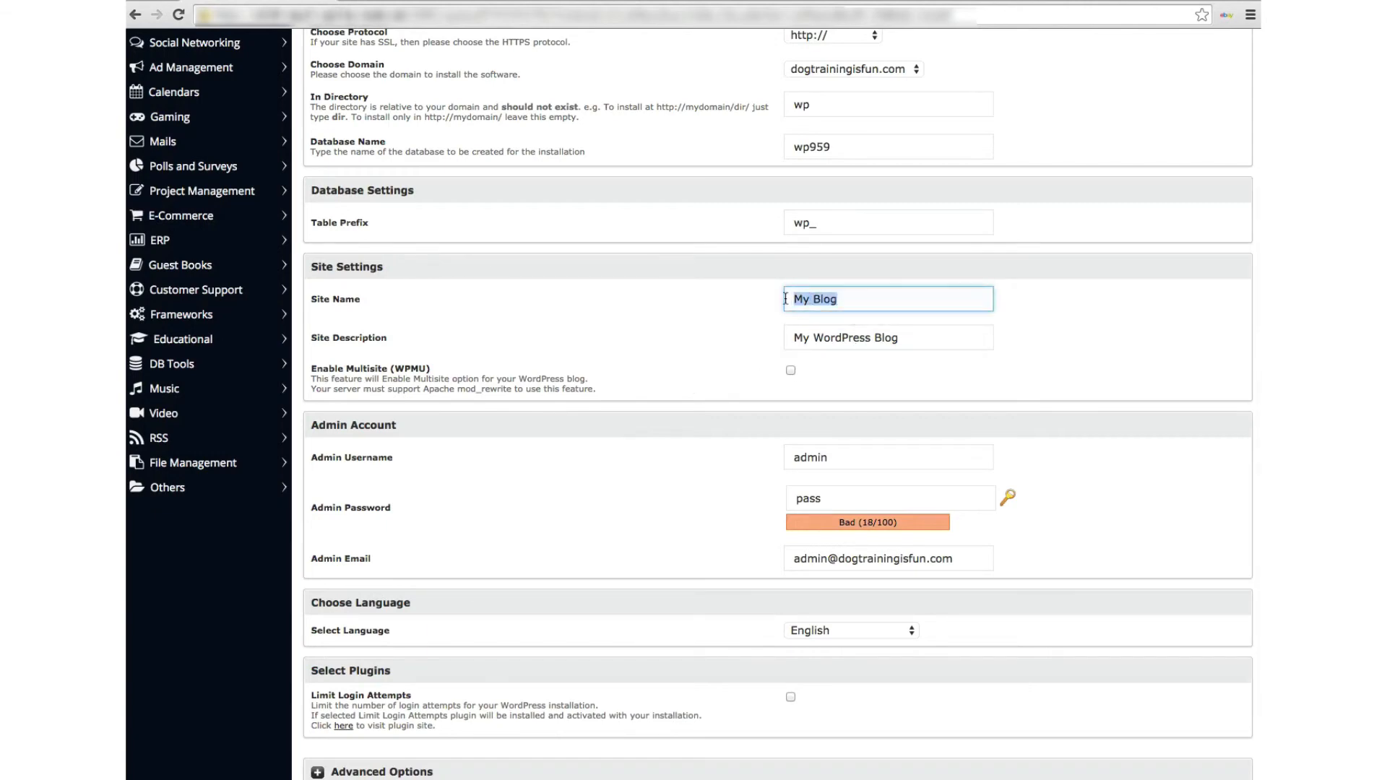
pyautogui.write('Dog training is fun')
# Change the site description to 'A site about dog training'
pyautogui.moveTo(909, 338); pyautogui.dragTo(766, 338)
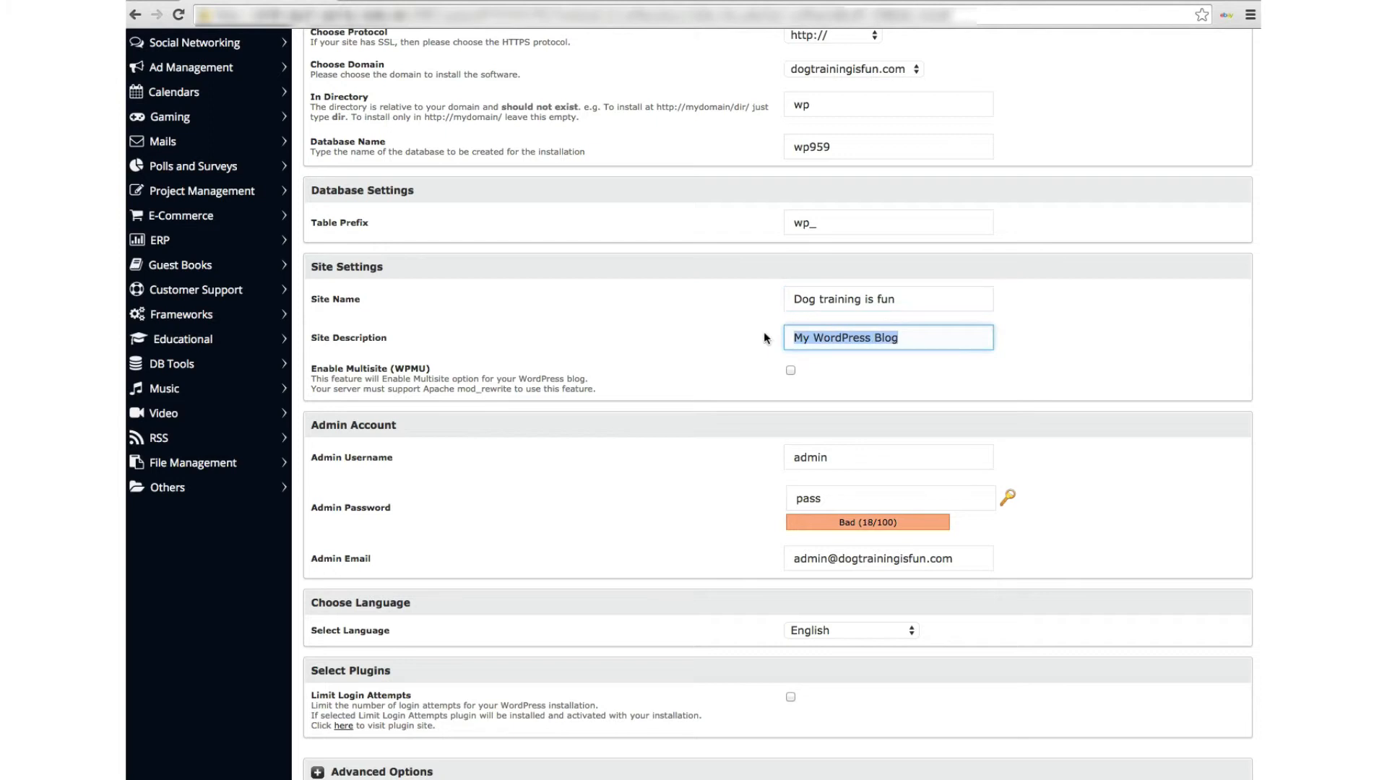
pyautogui.write('A site about t')
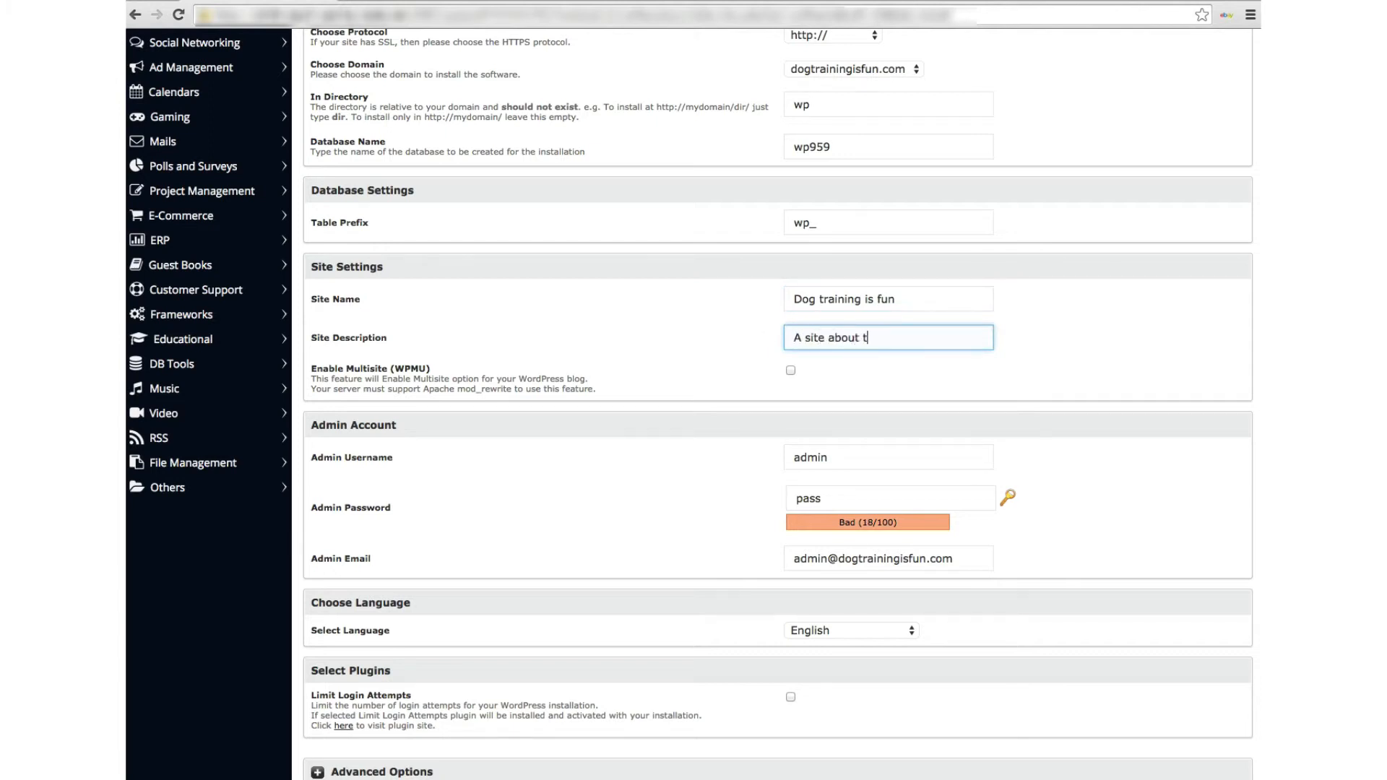
pyautogui.press('BackSpace')
pyautogui.write('dog training')
# Strengthen the admin password by appending extra digits
pyautogui.scroll(-3, 729, 379)
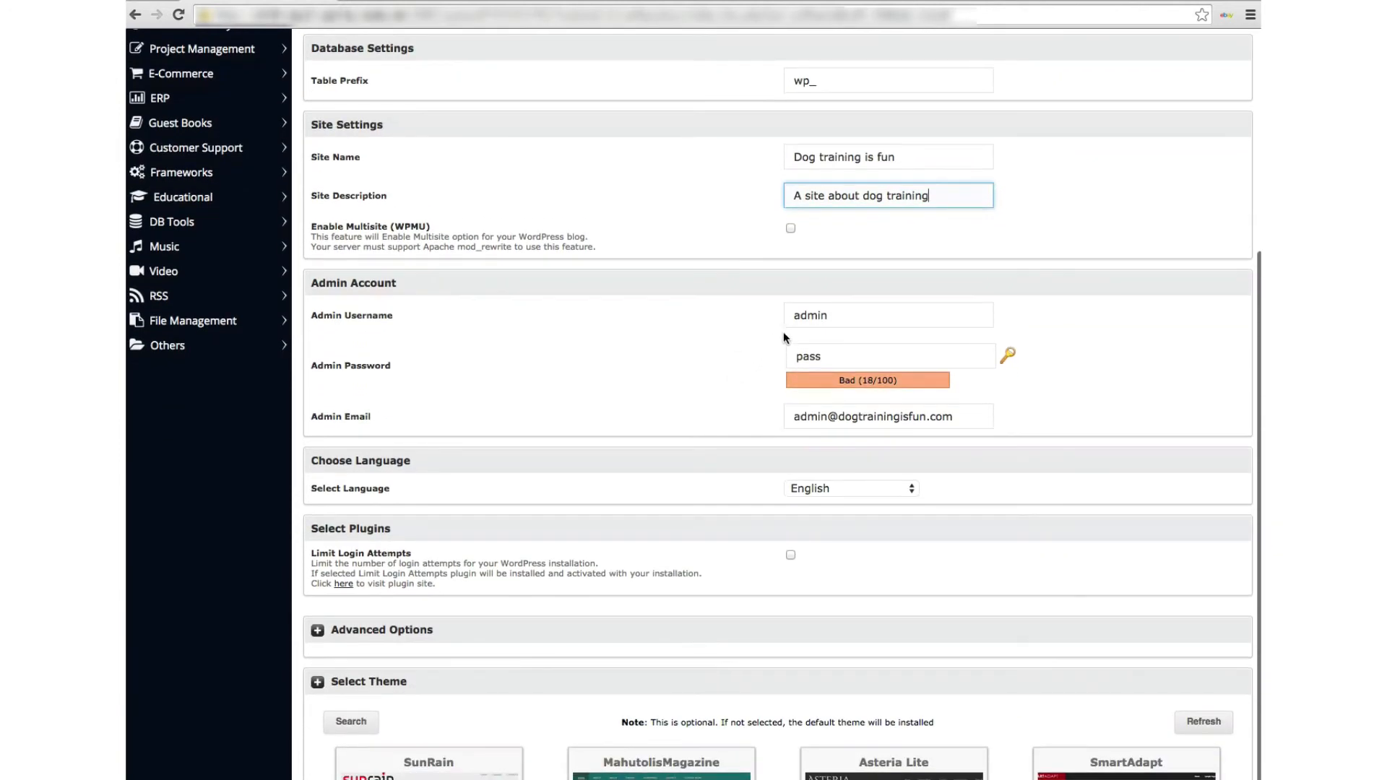
pyautogui.click(825, 356)
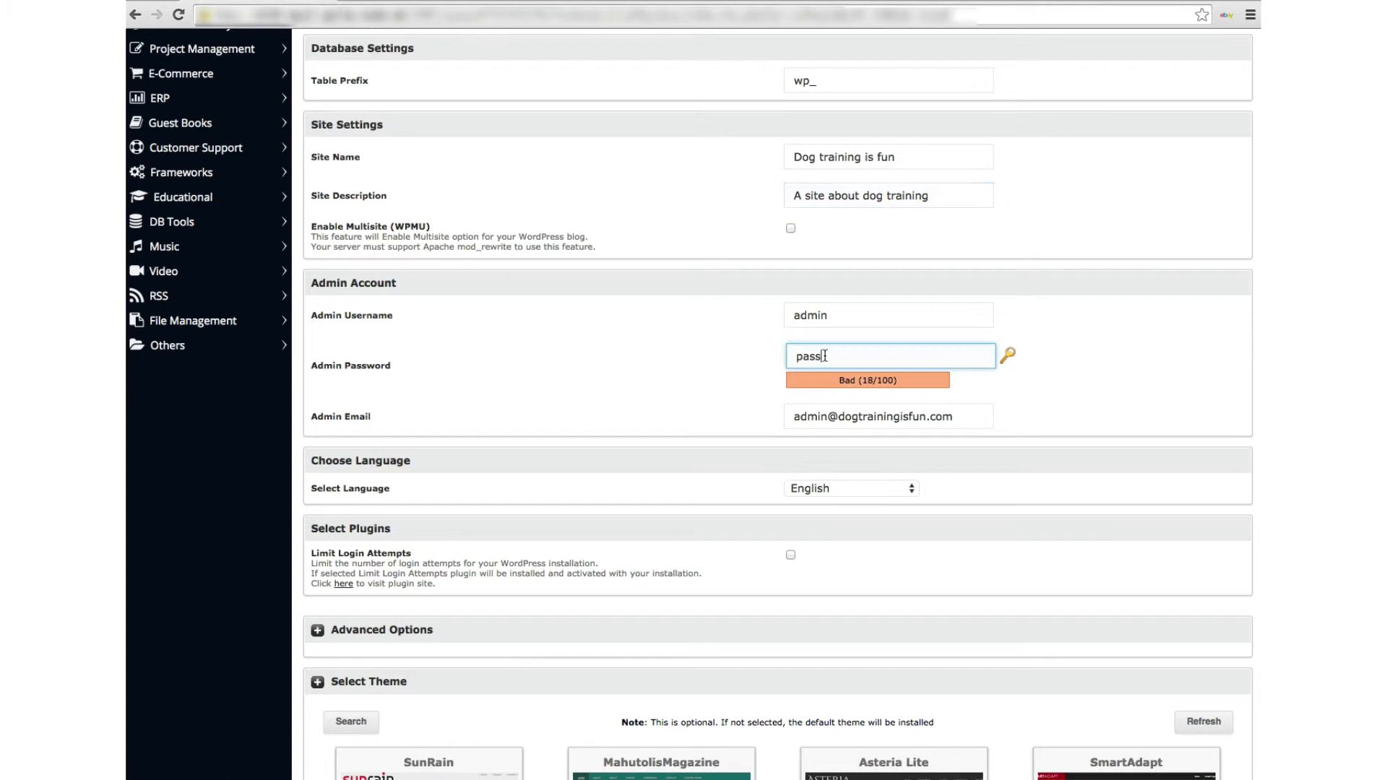
pyautogui.write('123')
pyautogui.click(728, 393)
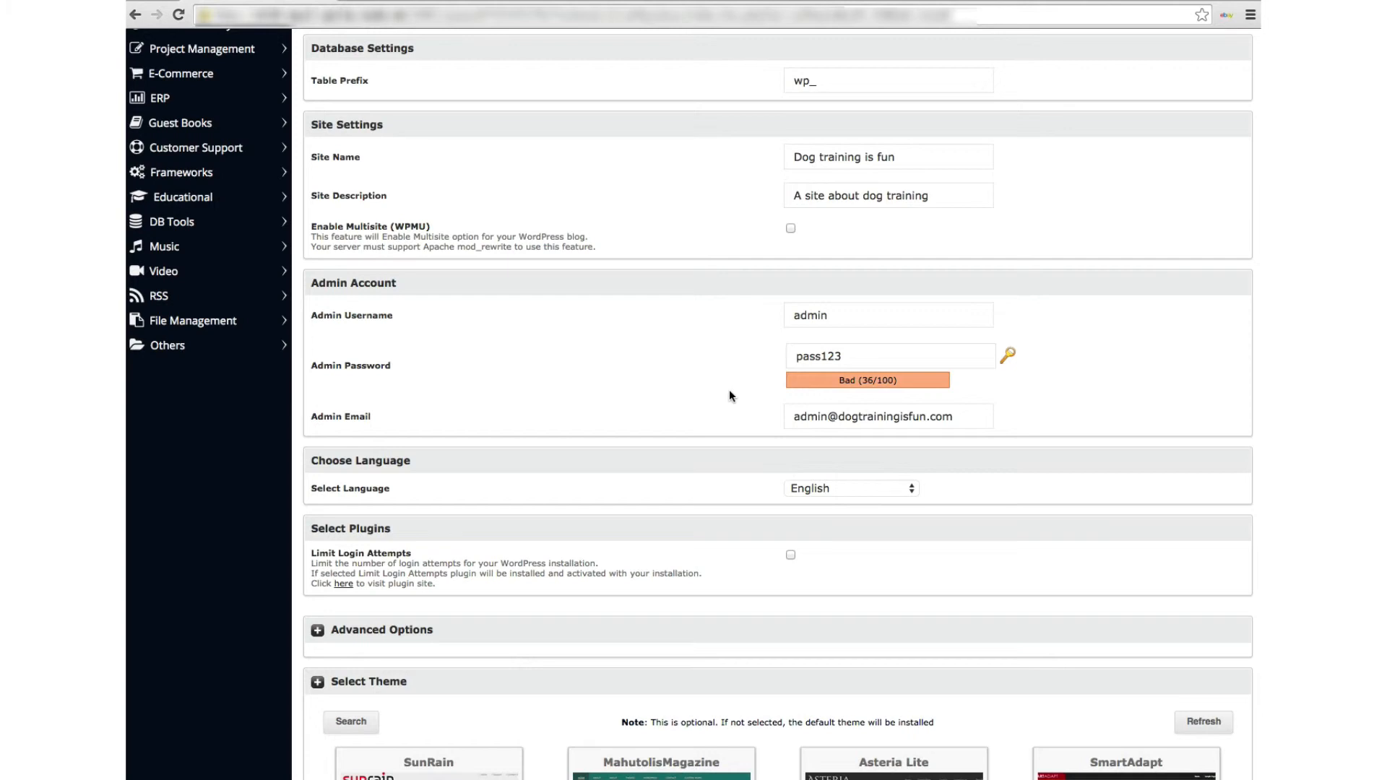
# Scroll past the Select Theme section without choosing a theme, keeping the default
pyautogui.scroll(-3, 729, 391)
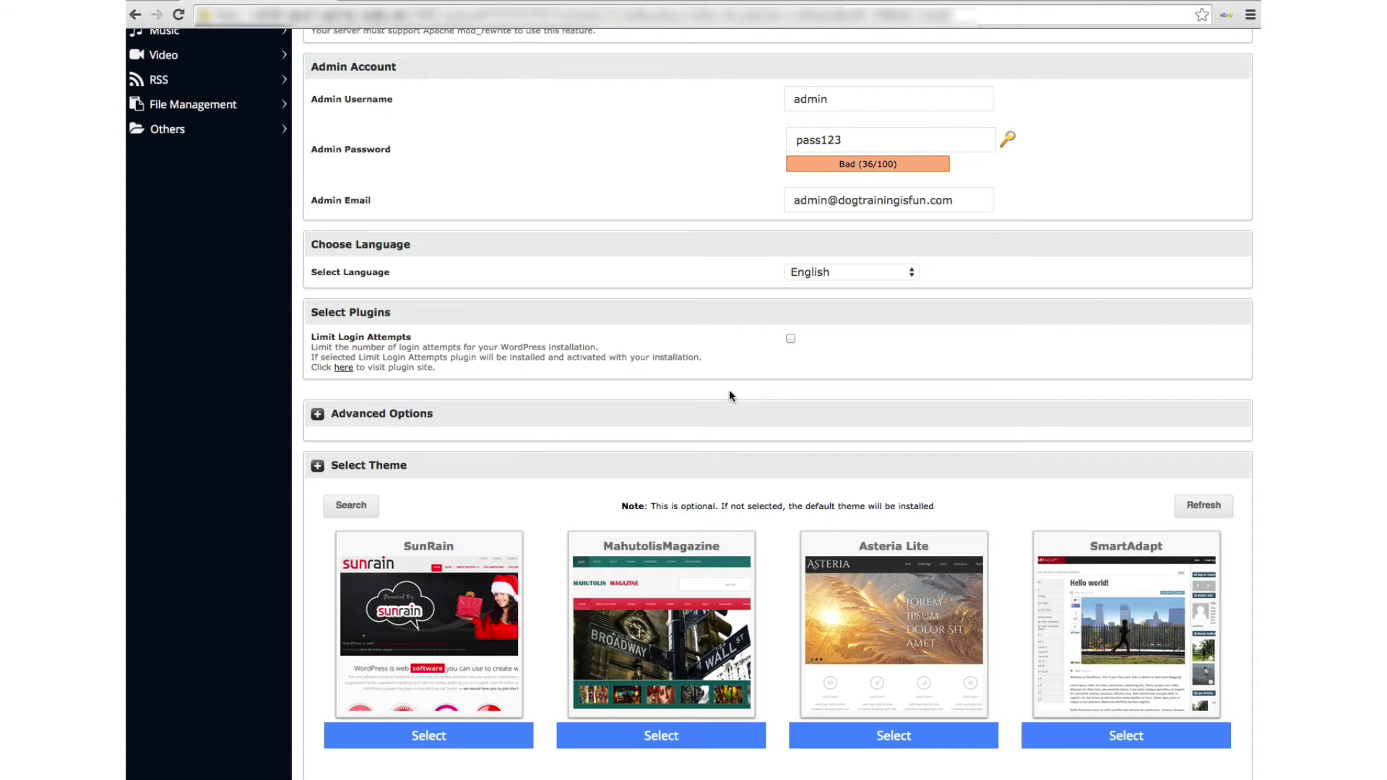
pyautogui.scroll(-1, 729, 396)
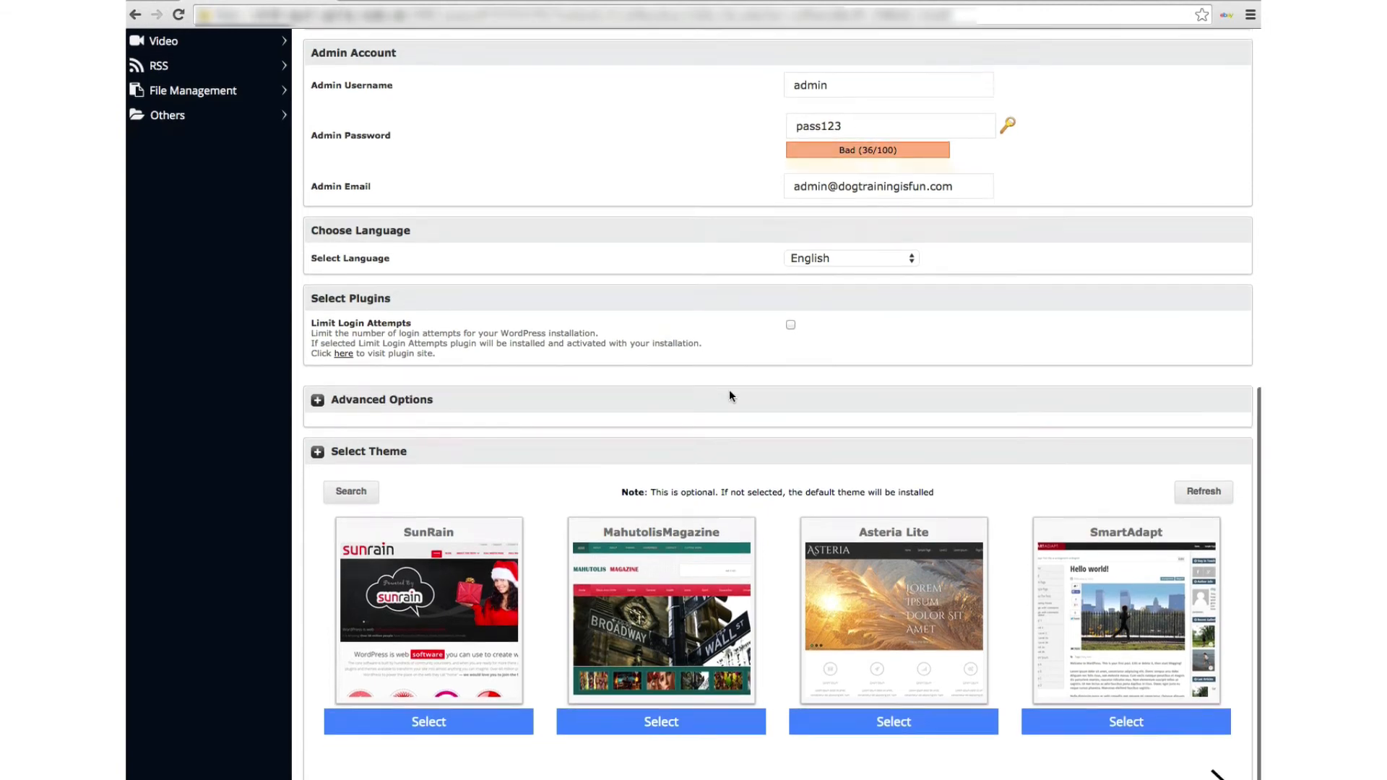
pyautogui.scroll(1, 729, 391)
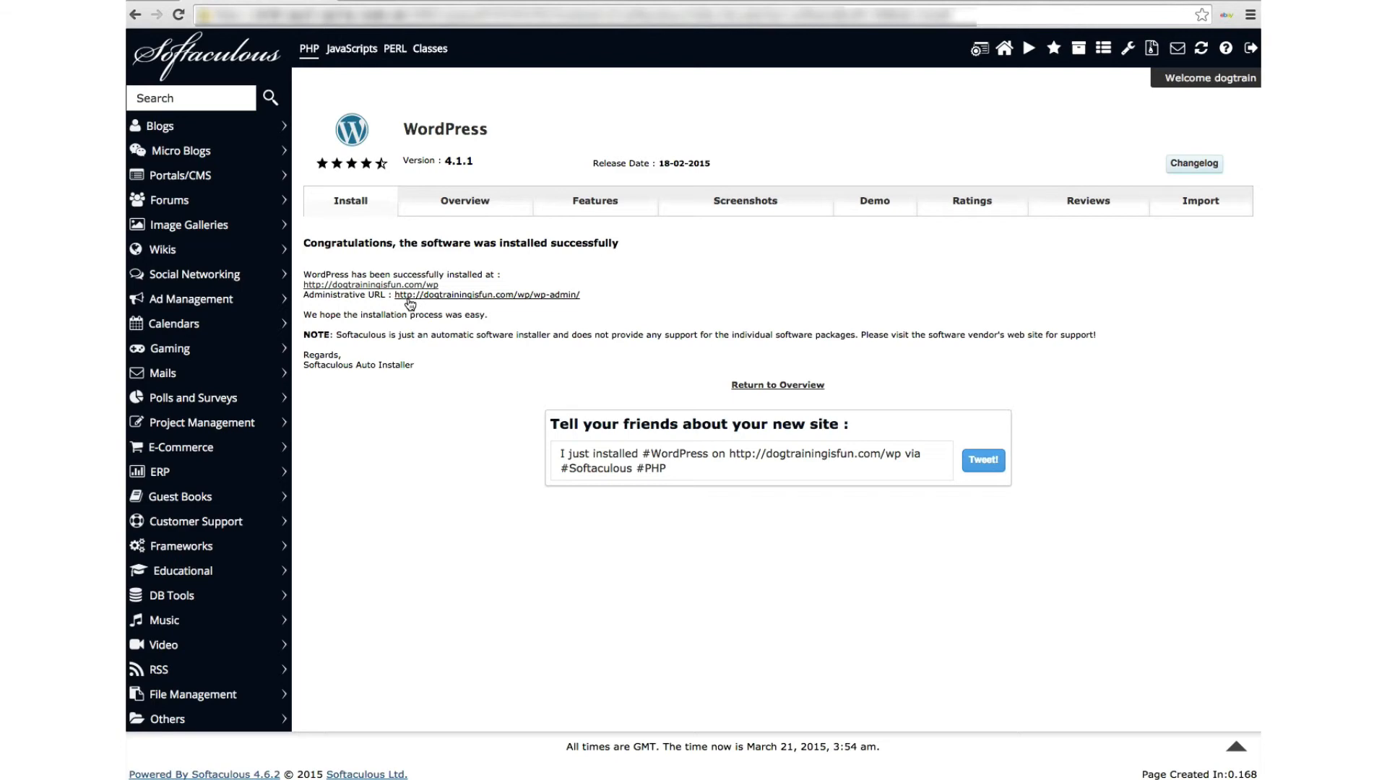
# Follow the Administrative URL to the dogtrainingisfun.com/wp/wp-admin dashboard
pyautogui.click(423, 296)
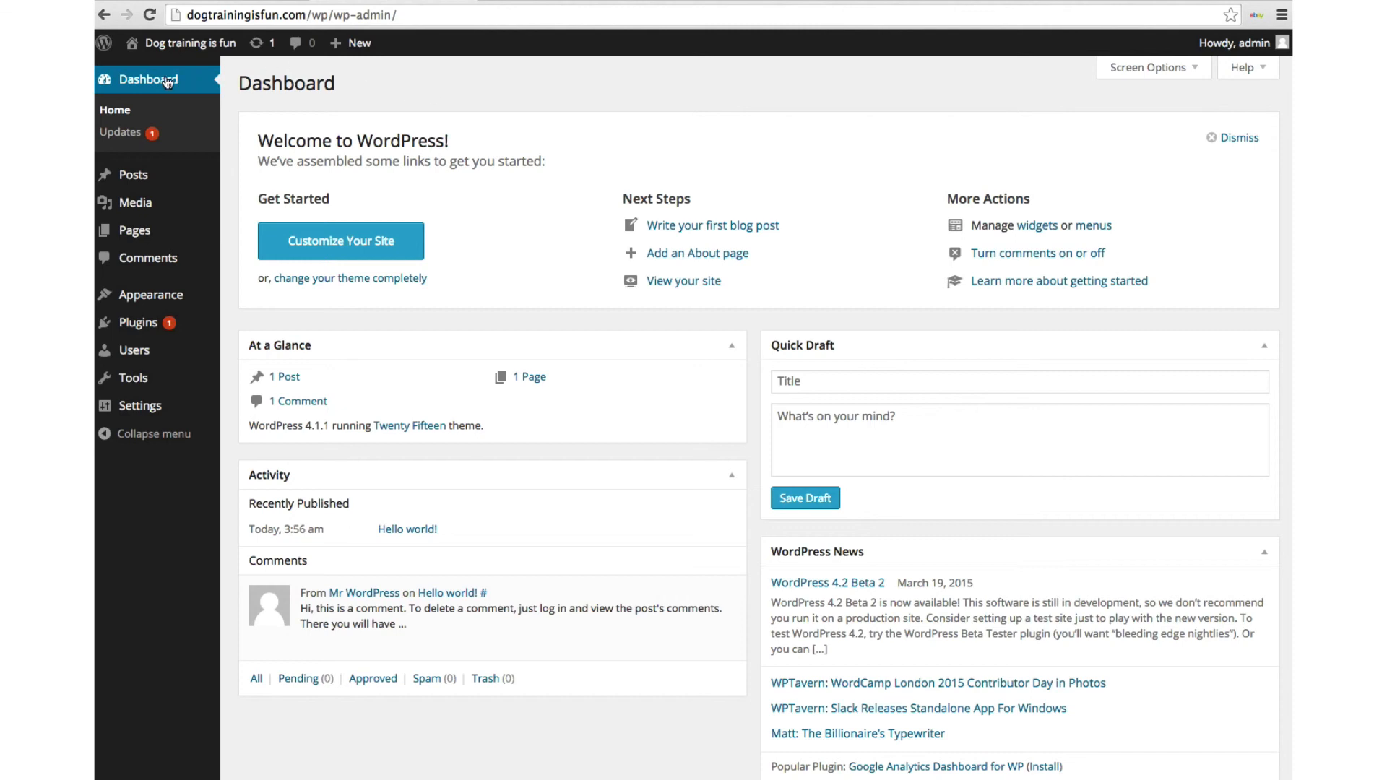
# Visit the live 'Dog training is fun' site at dogtrainingisfun.com/wp from the admin bar
pyautogui.moveTo(160, 45)
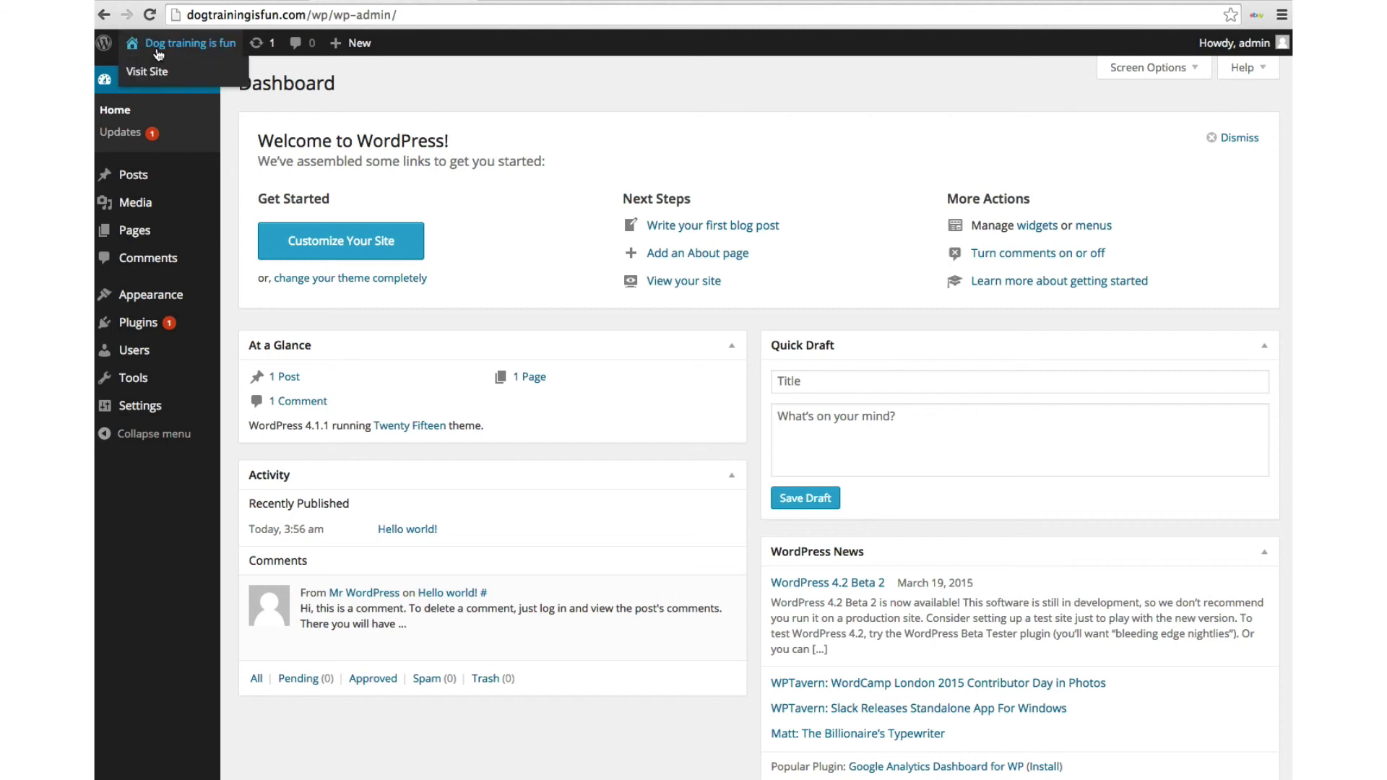
pyautogui.click(155, 70)
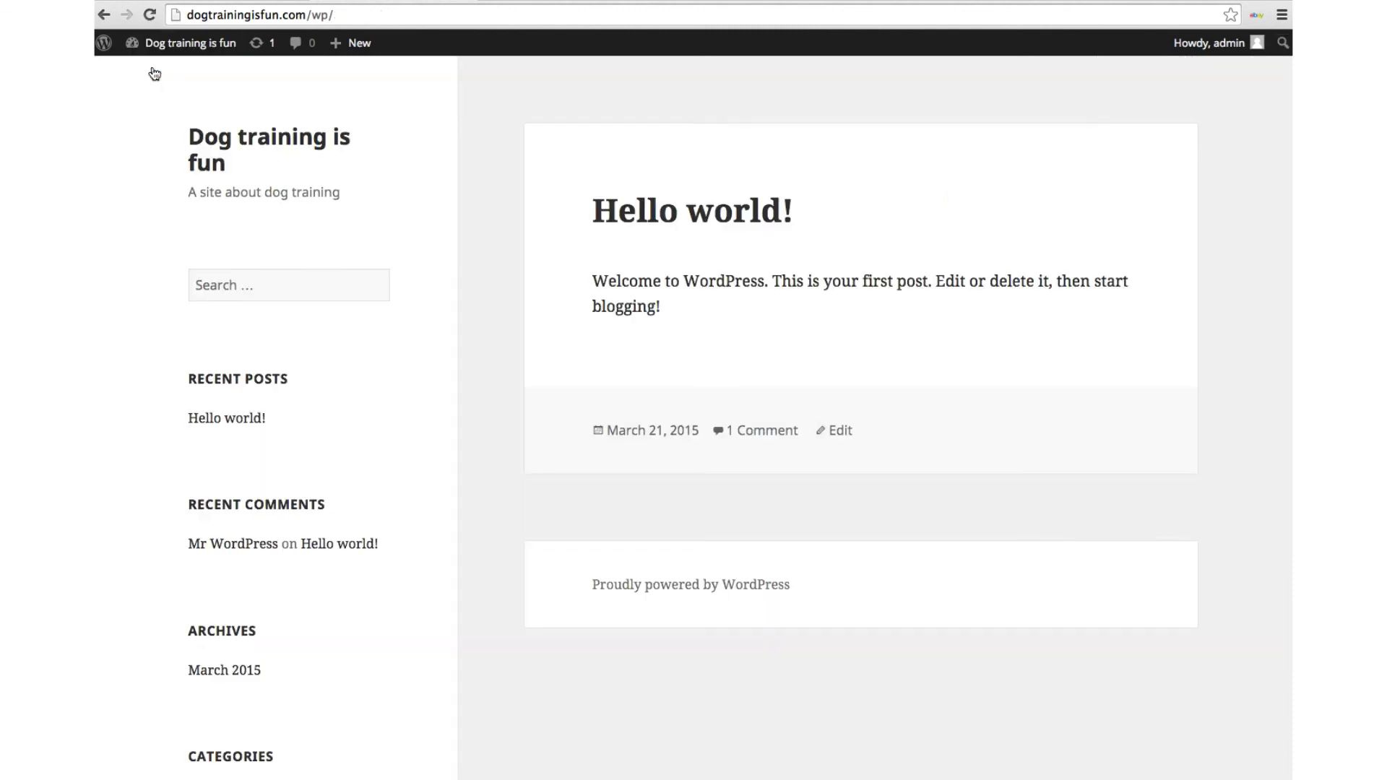